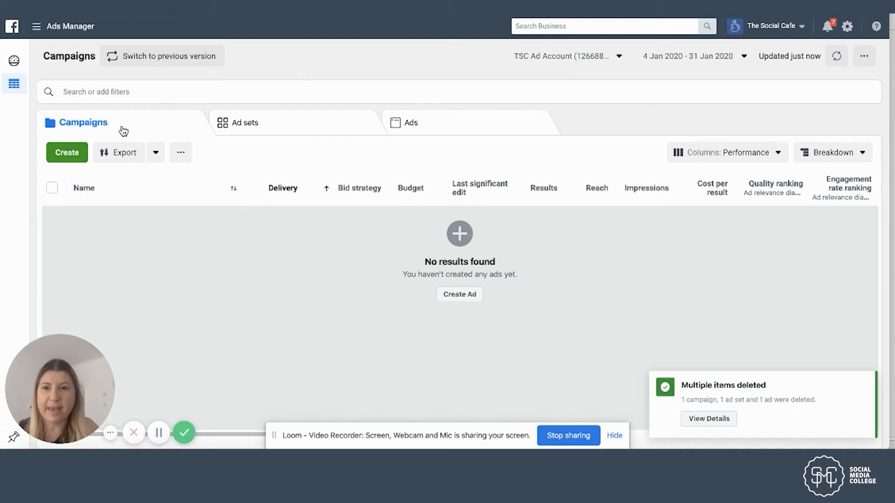
Step: Start a new campaign with Brand Awareness as its marketing objective
click(59, 158)
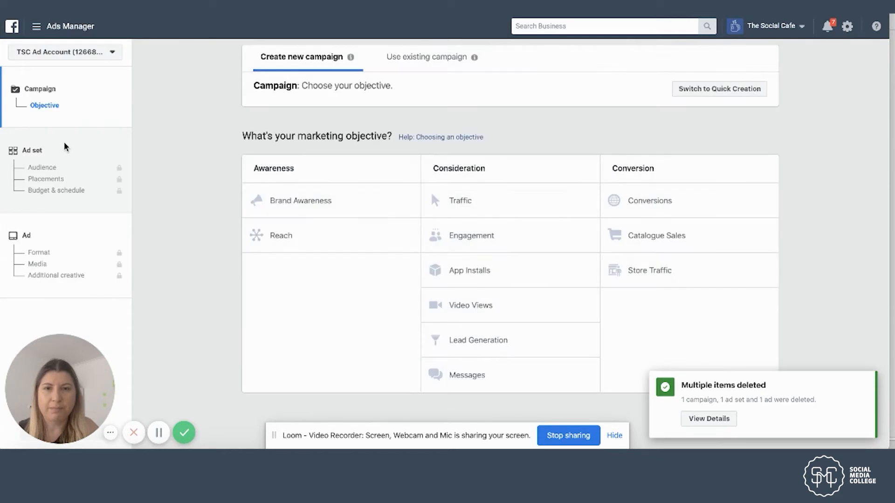
click(327, 201)
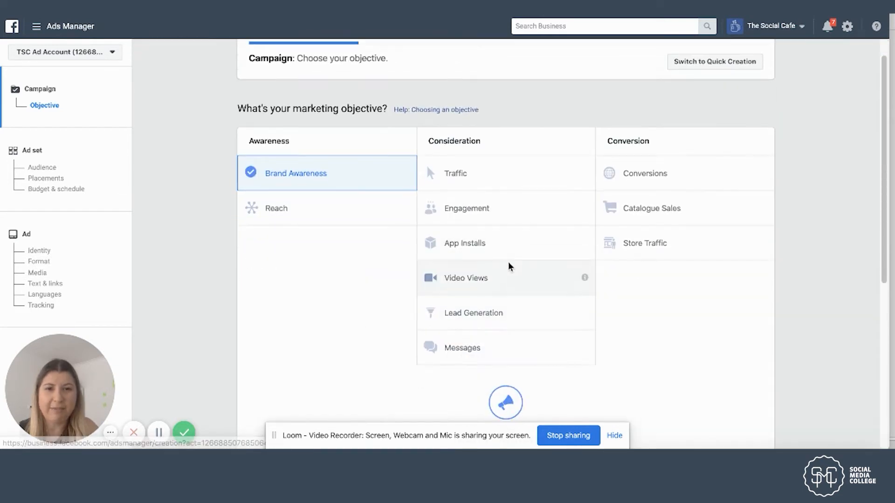
Step: Name the campaign Free Coffee Offer and continue to the ad set settings
scroll(636, 293, down, 4)
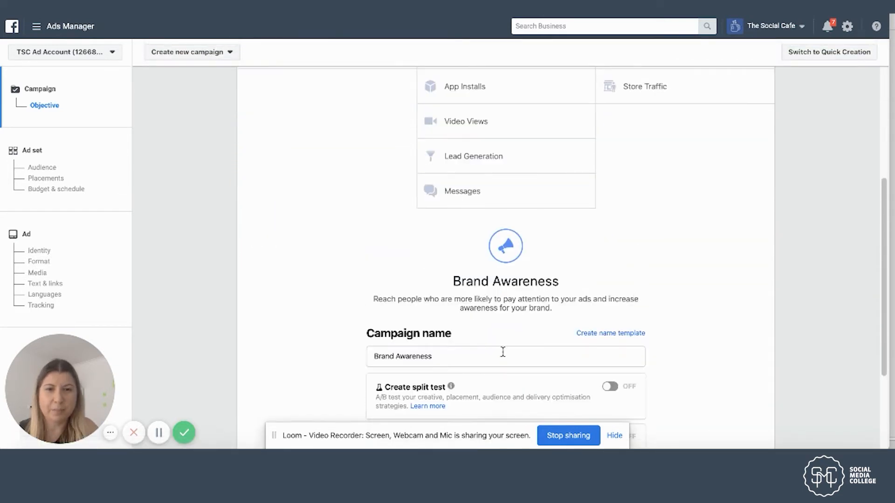
click(444, 358)
key(ctrl+a)
text(Free Co)
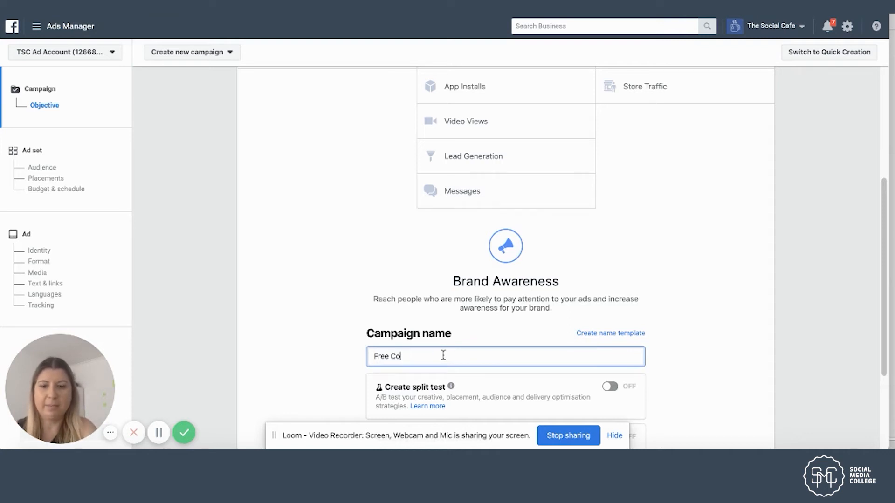
text(ffee Offer)
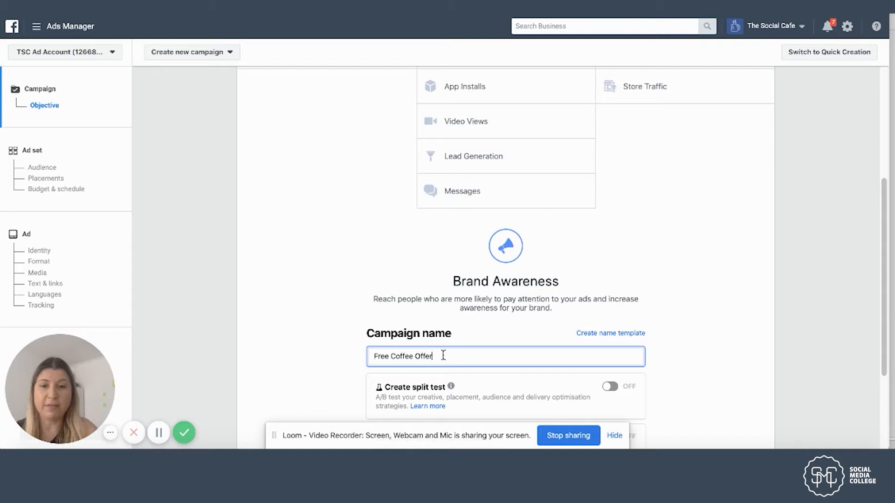
scroll(682, 374, down, 3)
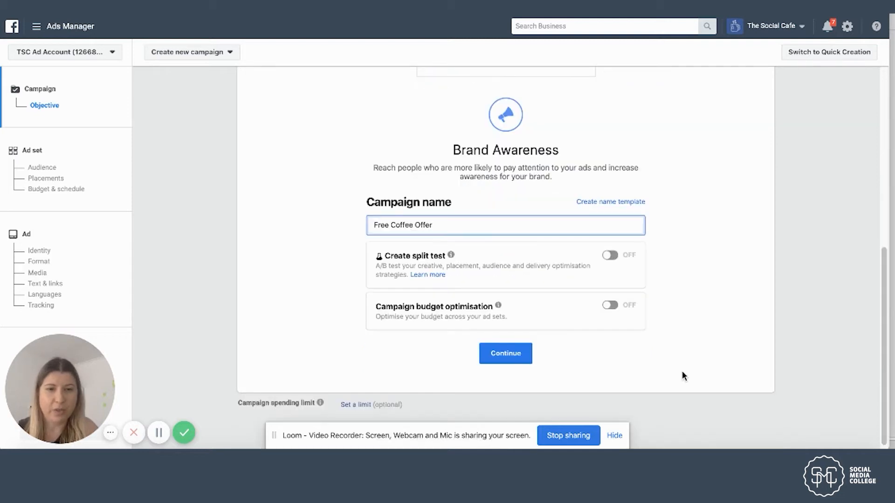
click(513, 358)
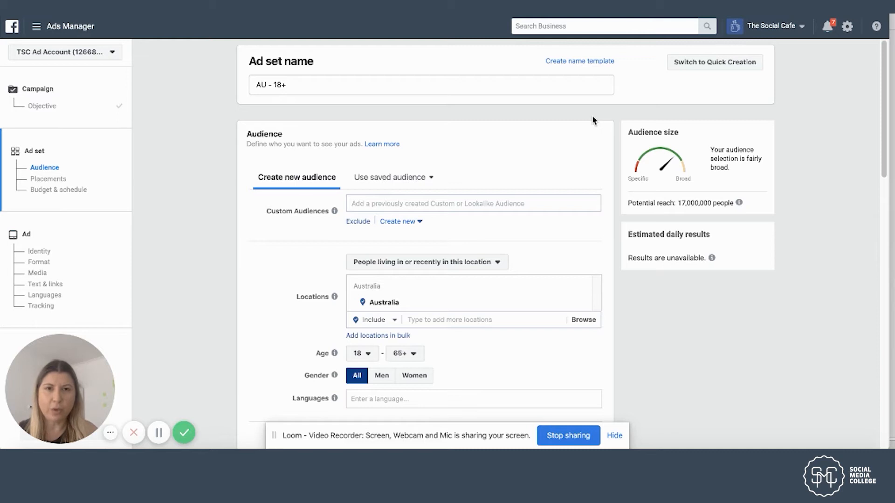
Step: Search the audience's additional locations for united and for sydney, clearing each entry without adding a location
scroll(598, 158, down, 4)
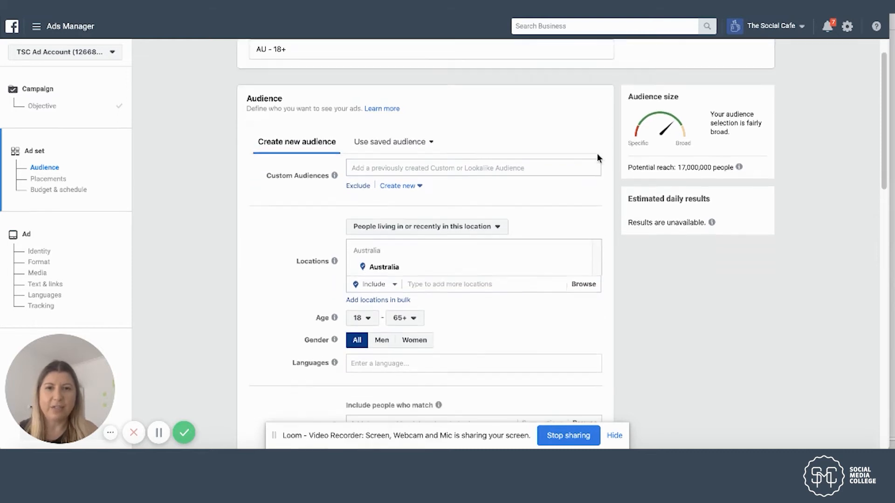
scroll(595, 158, down, 1)
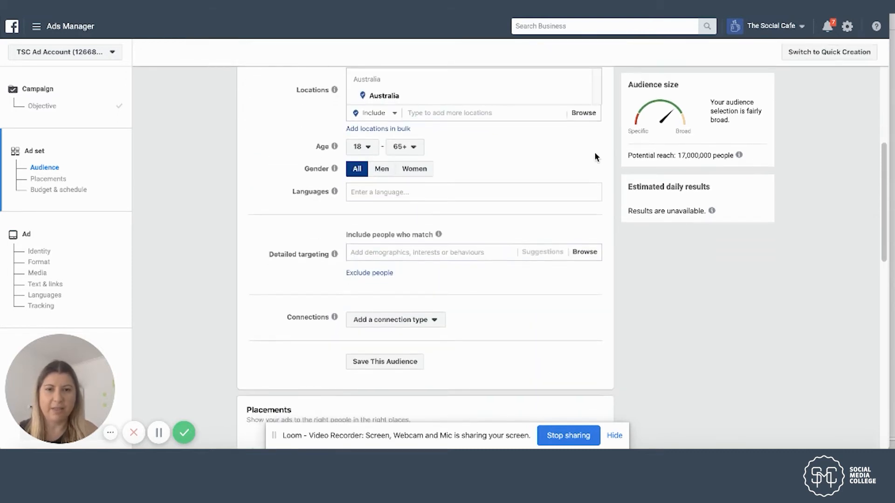
scroll(595, 154, up, 4)
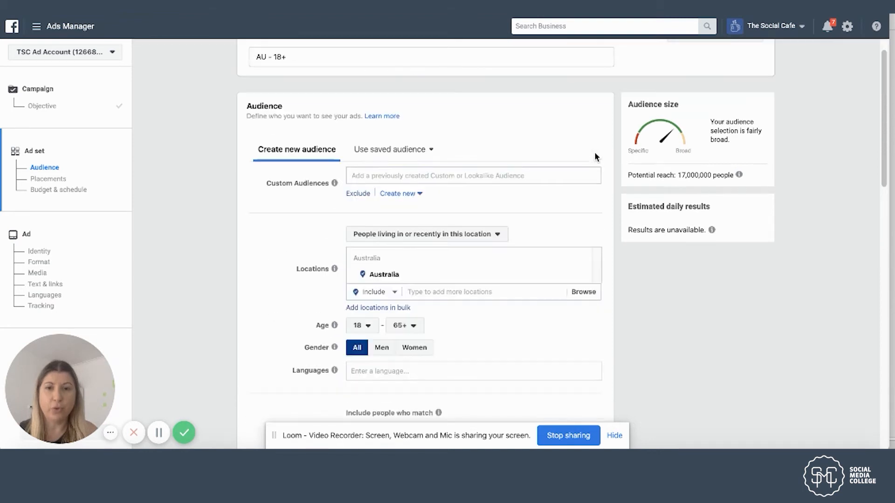
scroll(594, 152, down, 1)
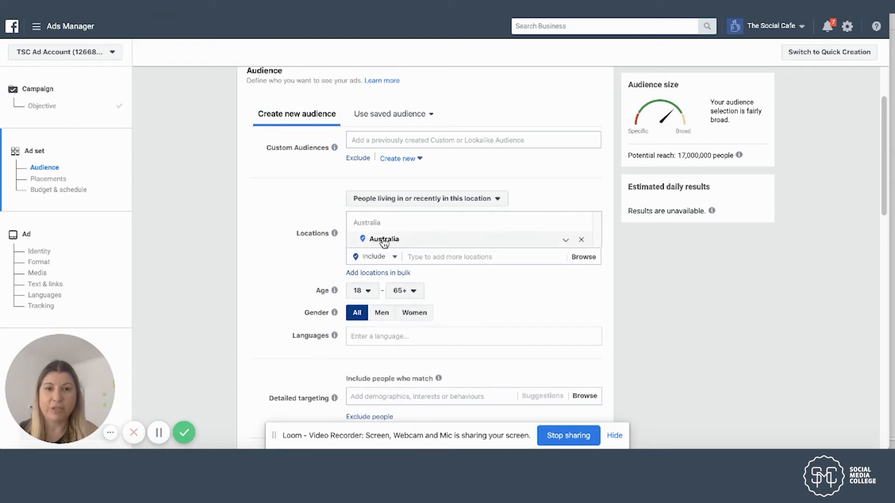
click(430, 256)
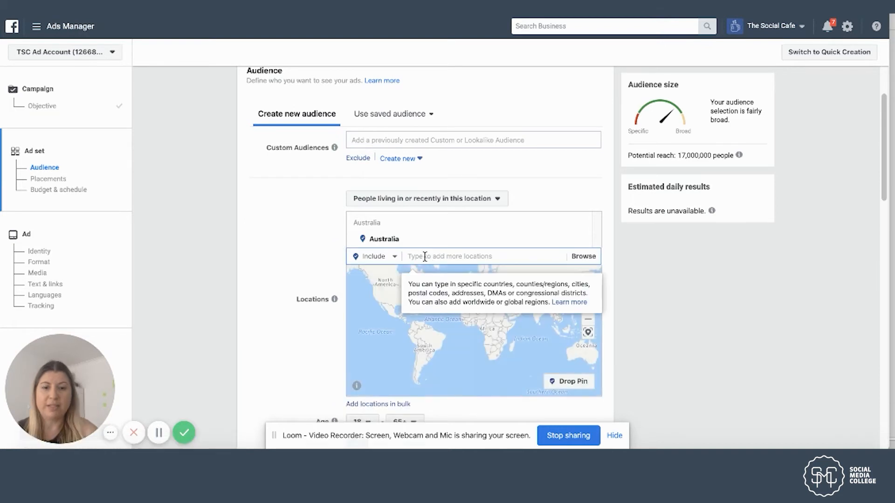
text(united)
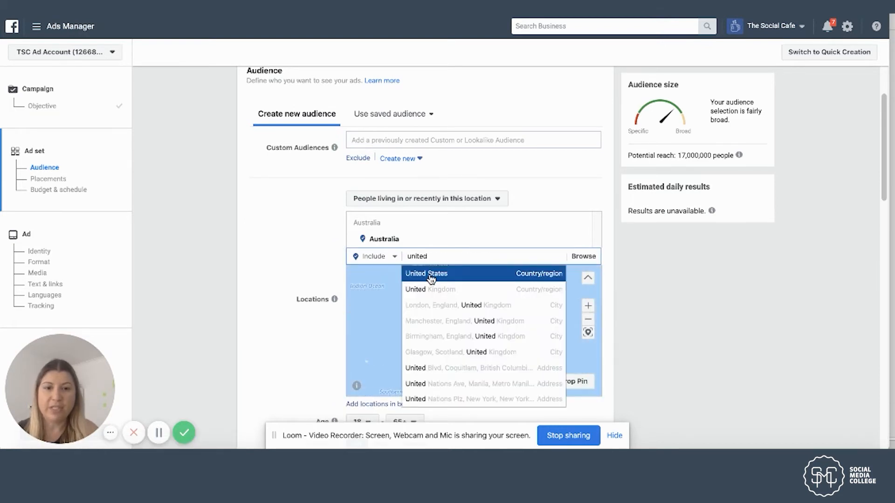
key(ctrl+a)
key(BackSpace)
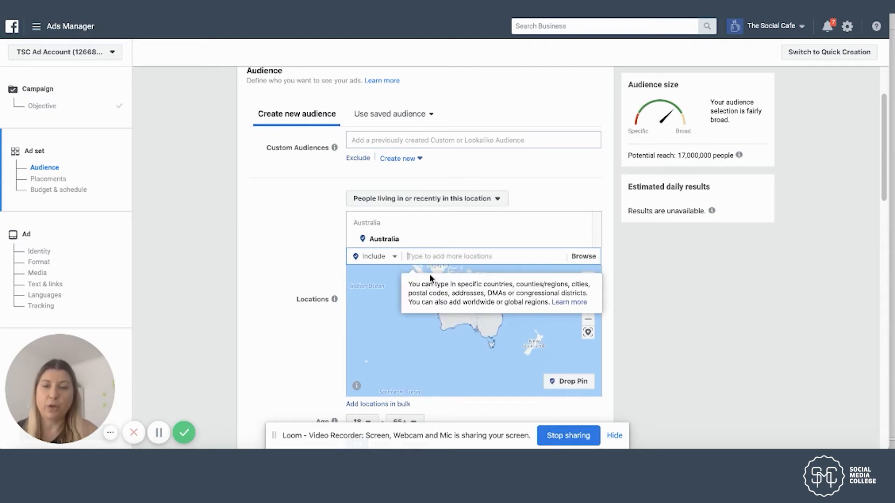
text(sydney)
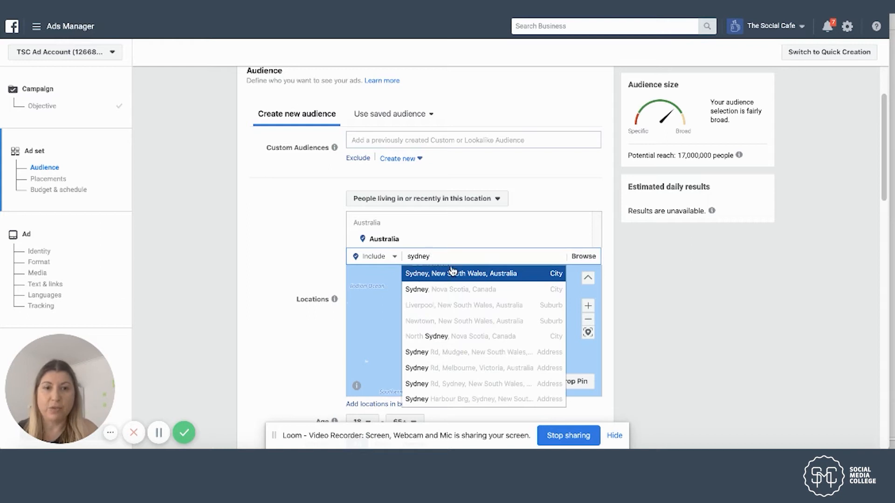
double_click(552, 249)
key(BackSpace)
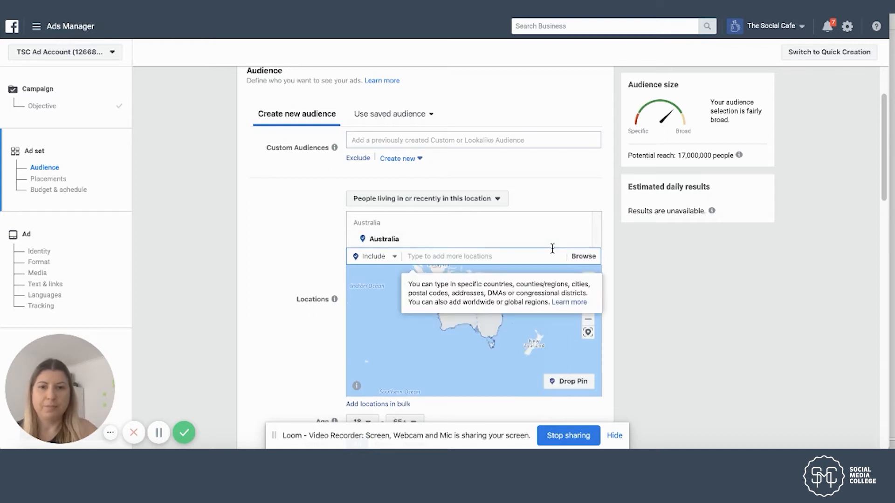
Step: Examine the choices for which people in the location are targeted, keeping People living in or recently in this location
click(497, 200)
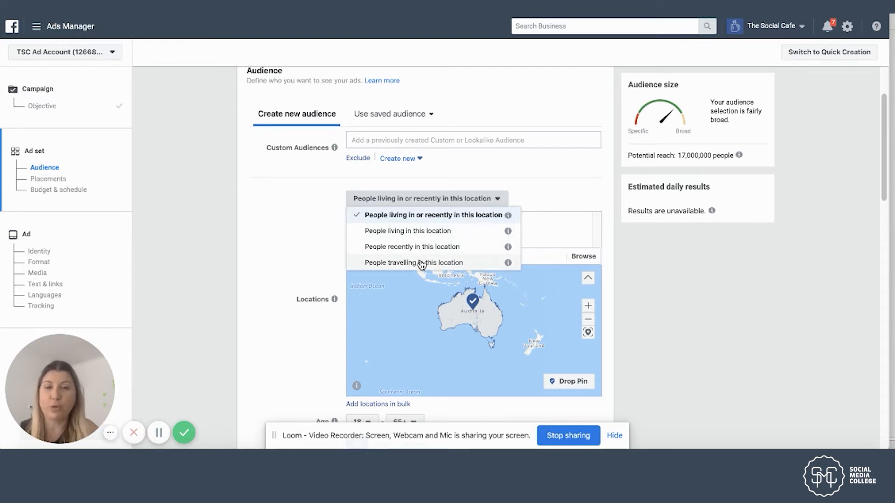
click(569, 194)
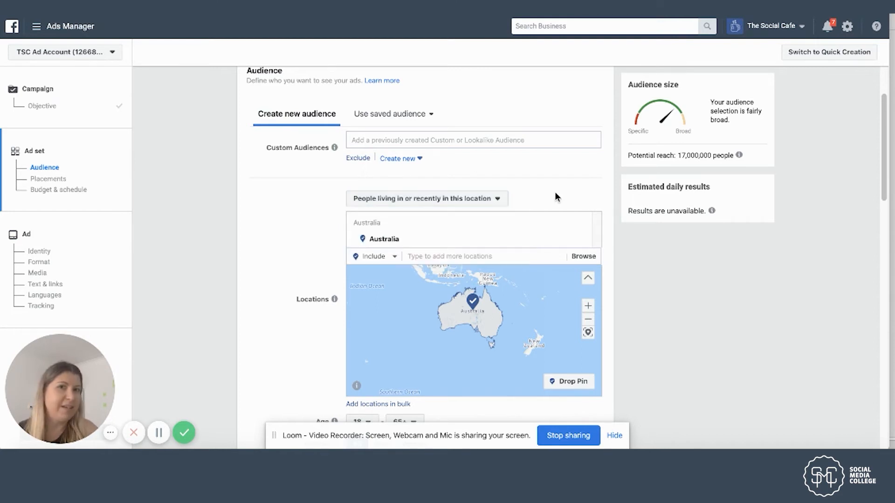
click(485, 199)
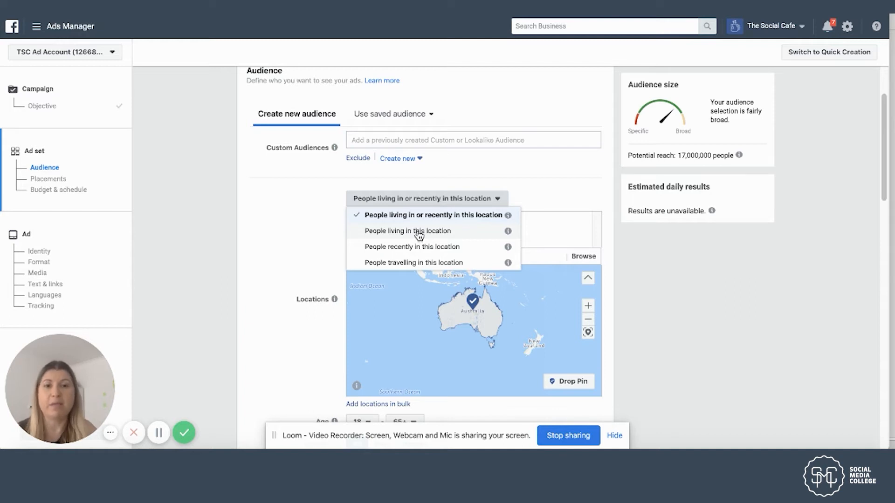
click(352, 200)
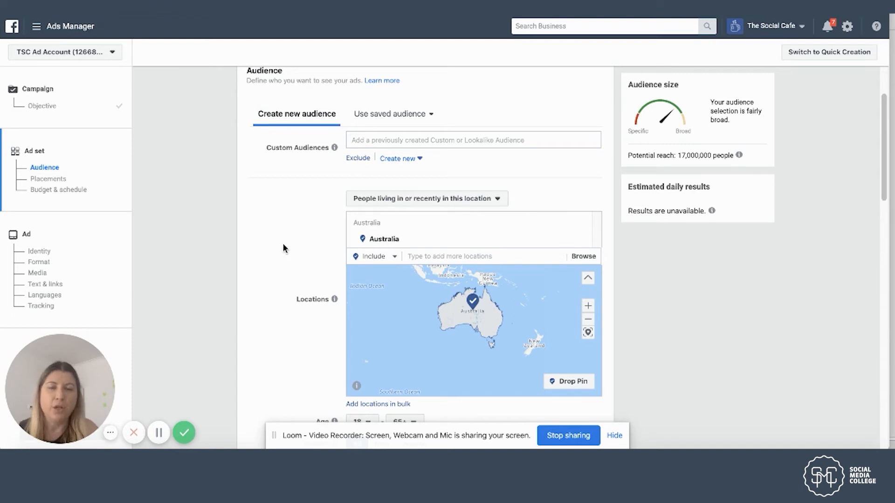
Step: Review the minimum age choices for the audience, keeping the age at 18
scroll(275, 281, down, 1)
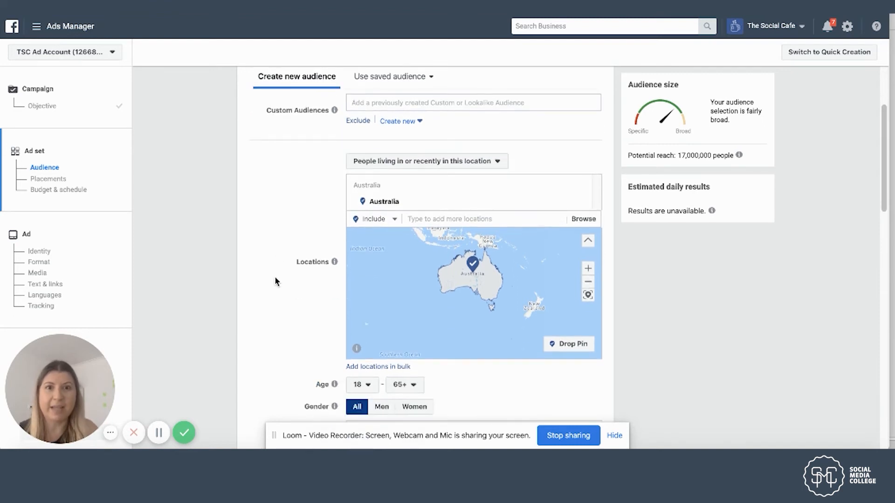
scroll(275, 281, down, 2)
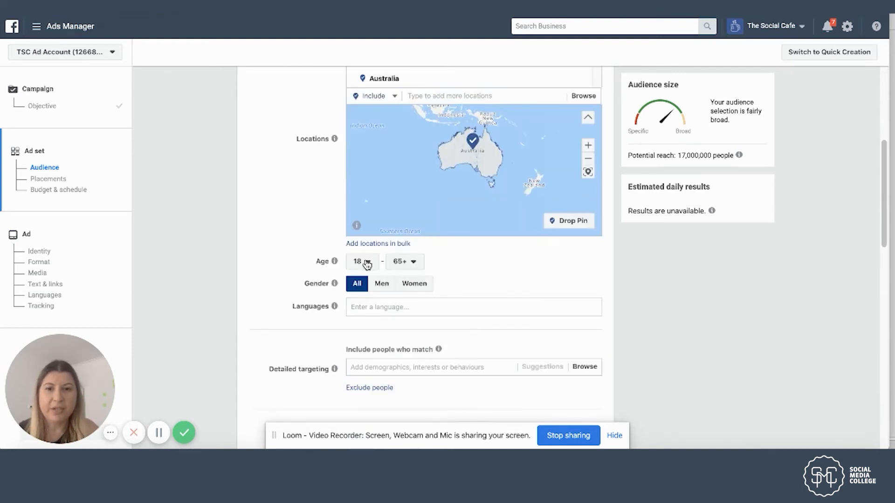
click(366, 263)
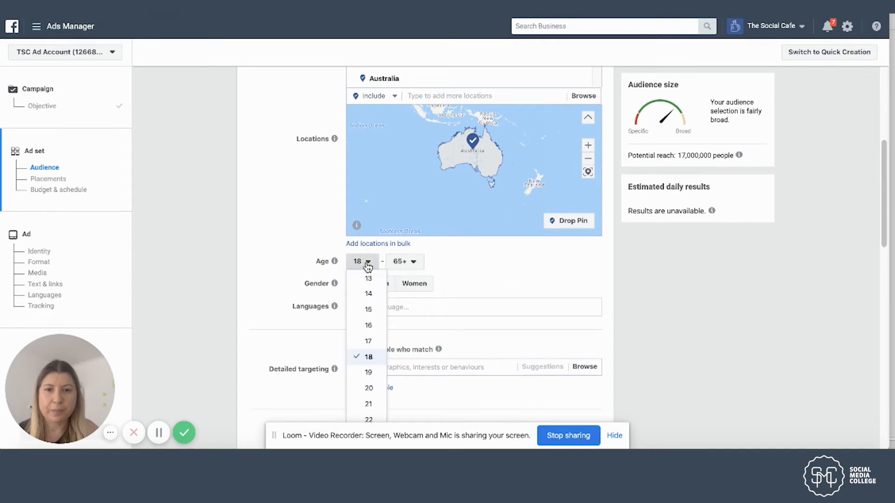
click(365, 264)
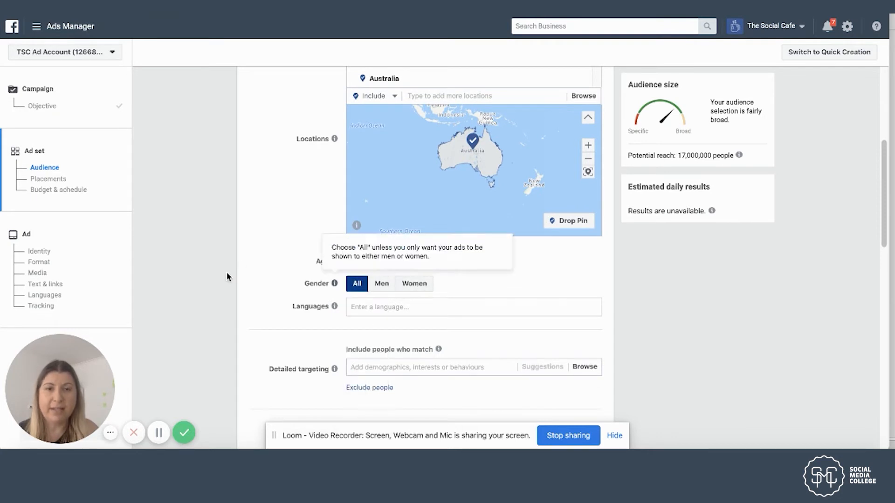
Step: Search the detailed targeting options for coffee and clear the entry
scroll(234, 257, down, 2)
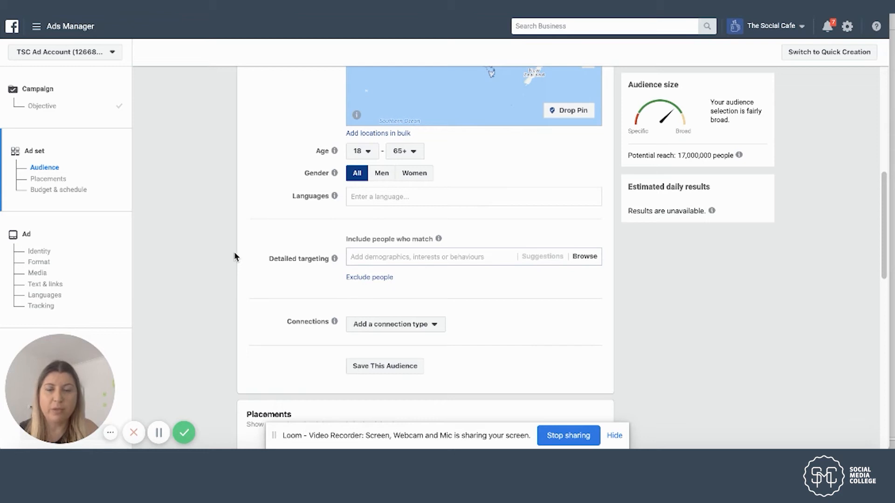
click(413, 256)
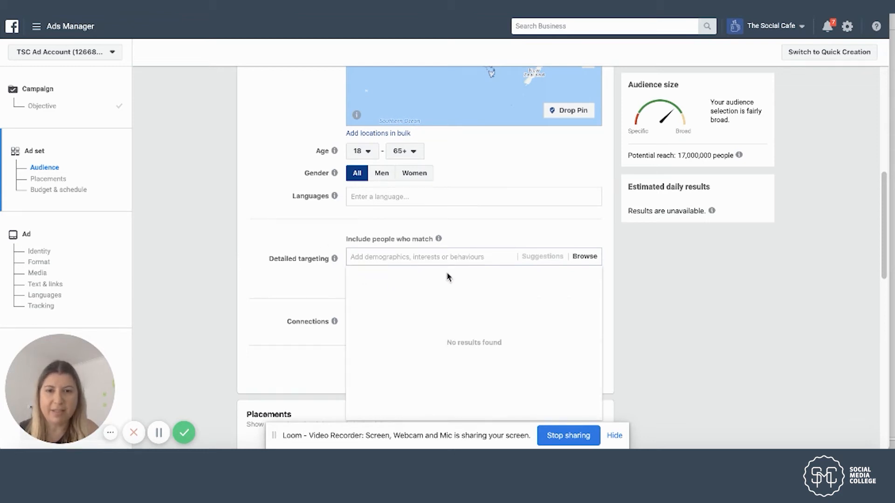
text(coffee)
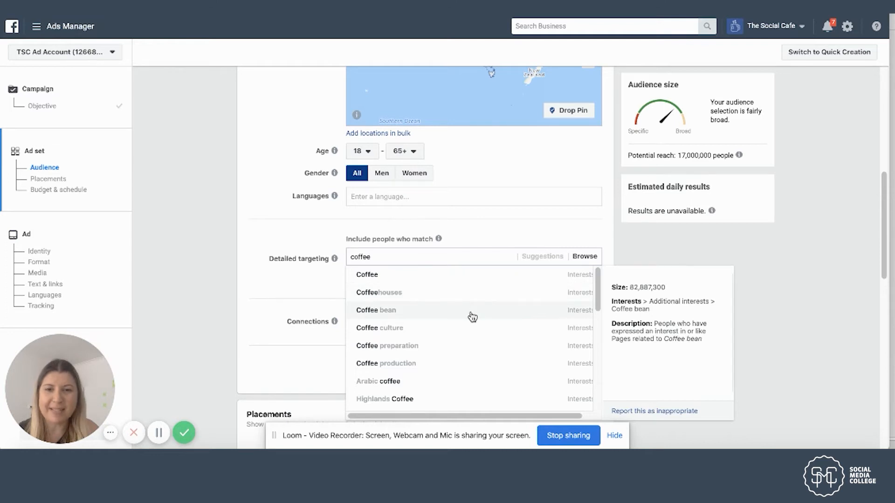
double_click(375, 256)
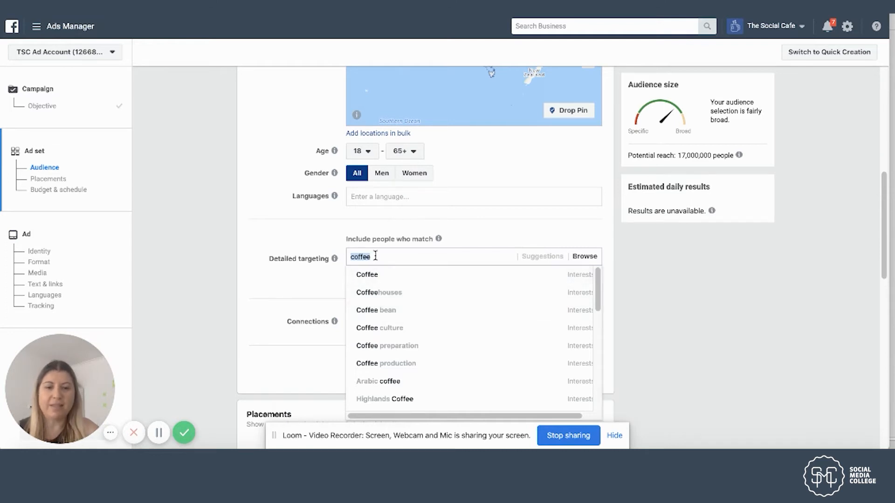
key(BackSpace)
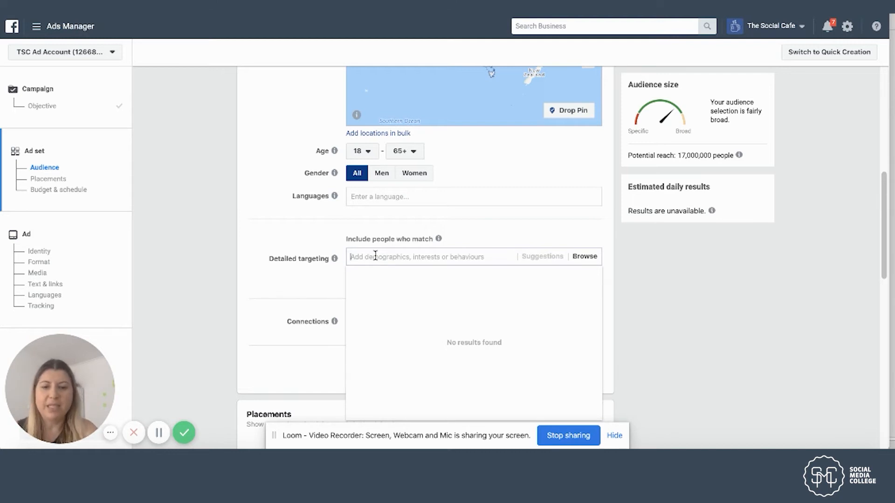
Step: Search the detailed targeting options for womens health and clear the entry
text(women)
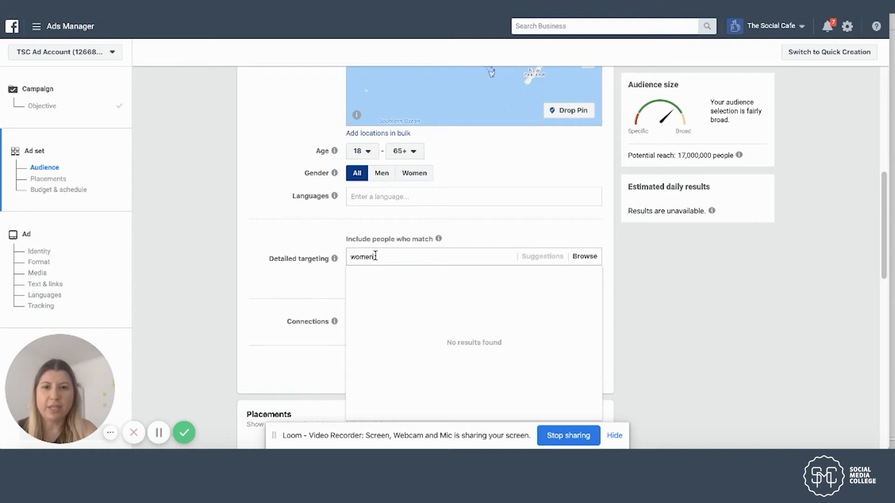
text( health)
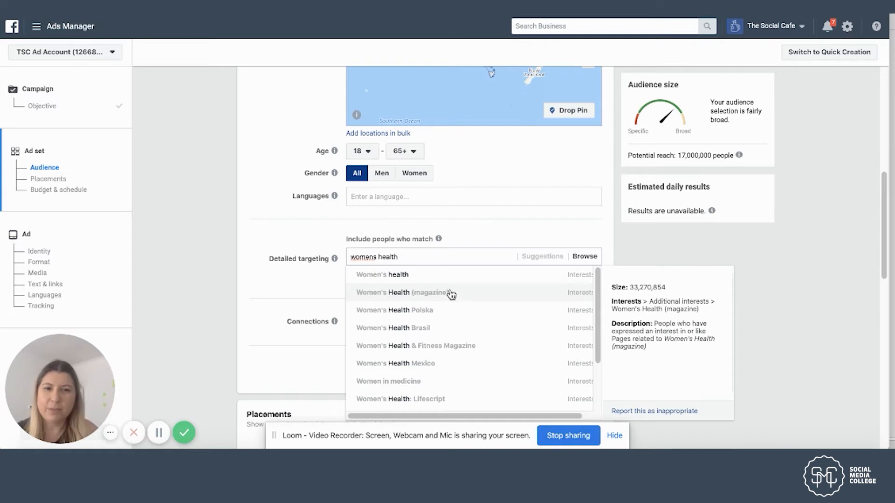
drag(409, 256, 347, 259)
key(BackSpace)
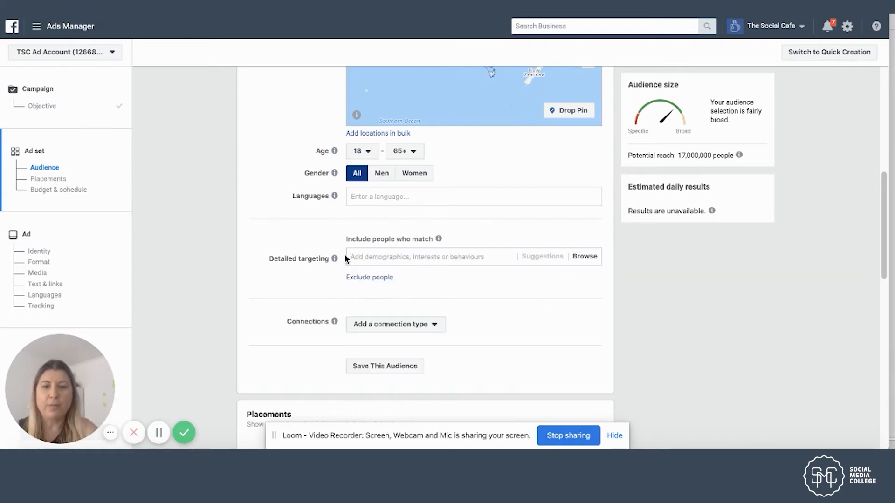
Step: Search the detailed targeting options for forbes, clear the entry, and search for oprah winfrey
text(forbes)
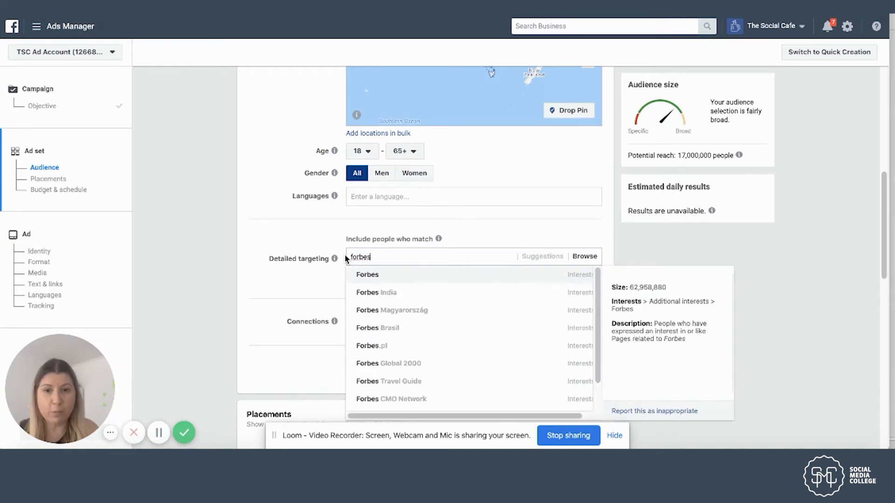
drag(374, 257, 342, 252)
key(BackSpace)
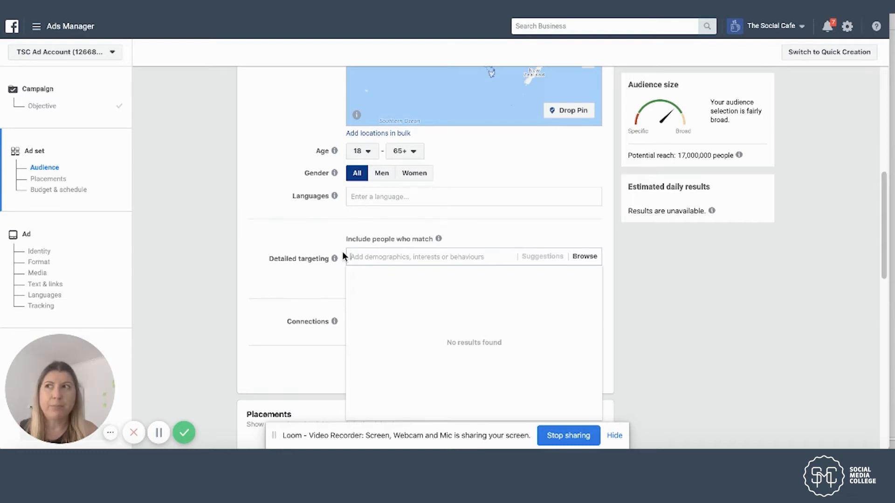
text(oprah winfrey)
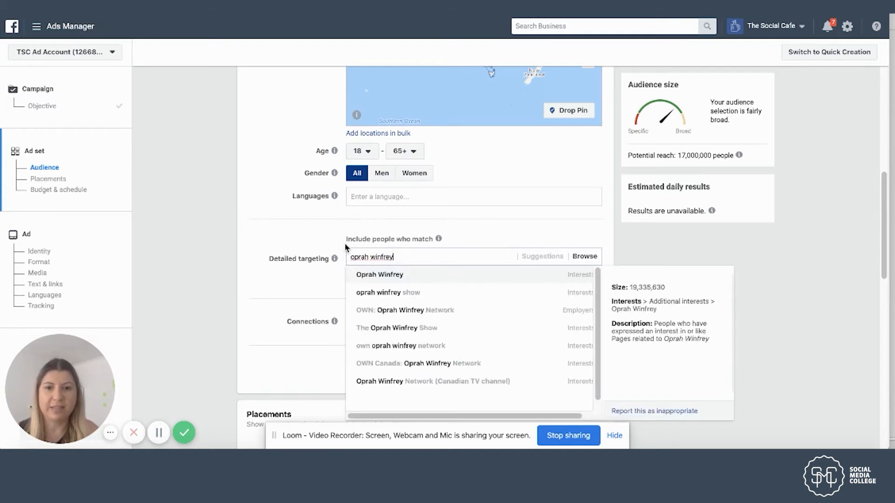
Step: Replace the detailed targeting search with gary vay, review the matching interest, and clear the entry
drag(403, 257, 349, 256)
key(BackSpace)
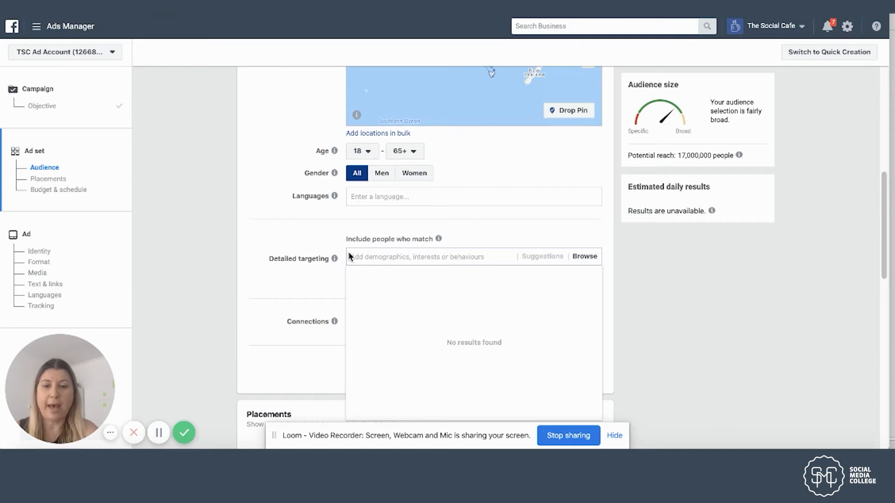
text(gary vay)
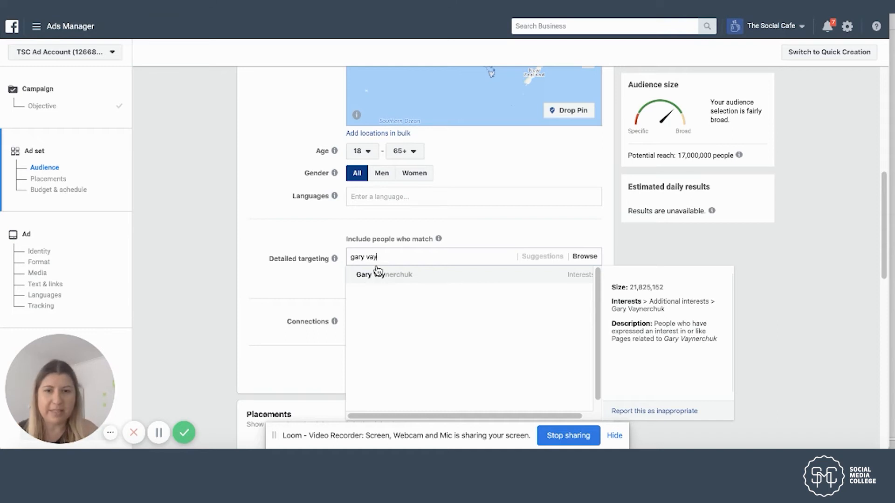
key(super+a)
key(BackSpace)
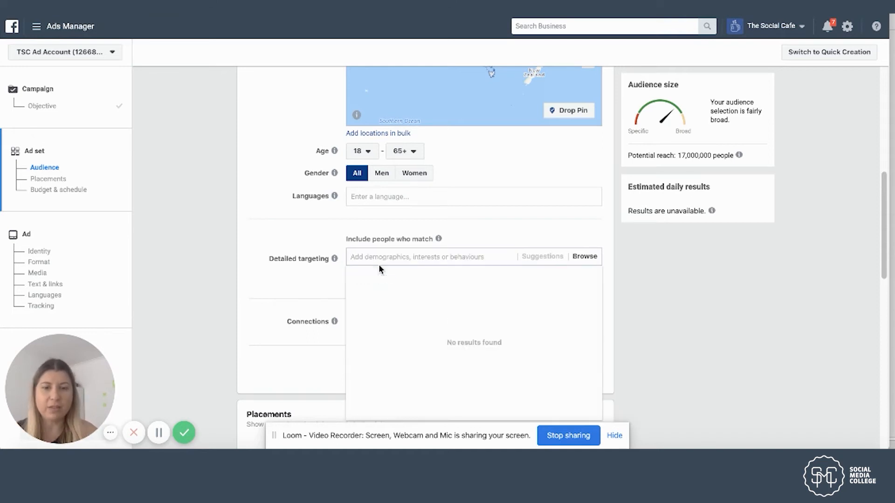
Step: Browse the Demographics and Interests categories available for detailed targeting
click(581, 258)
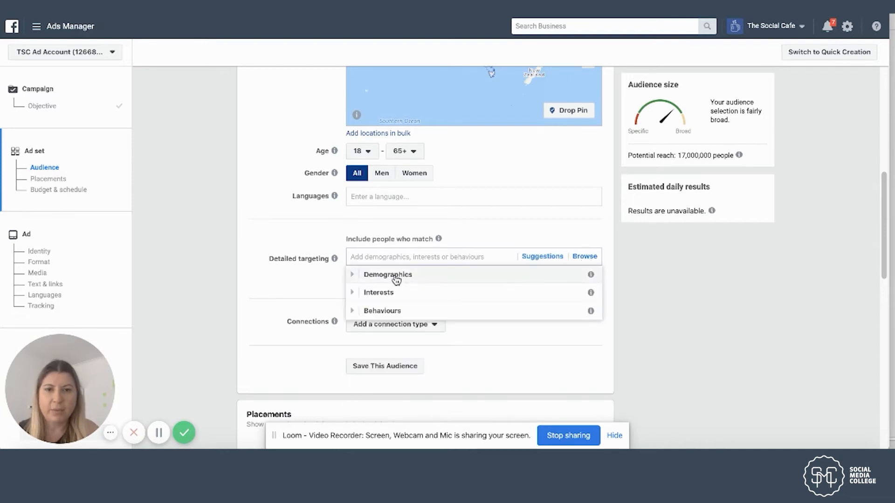
click(354, 278)
scroll(398, 324, down, 1)
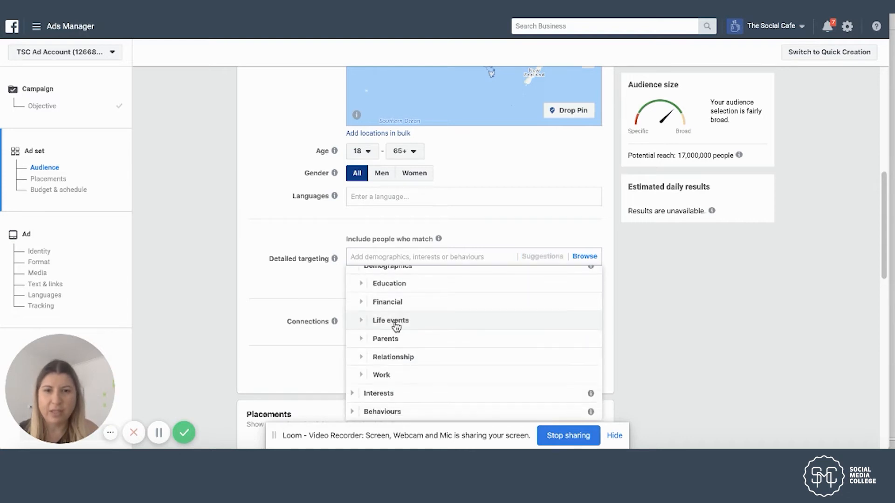
click(353, 396)
click(614, 435)
scroll(417, 353, down, 2)
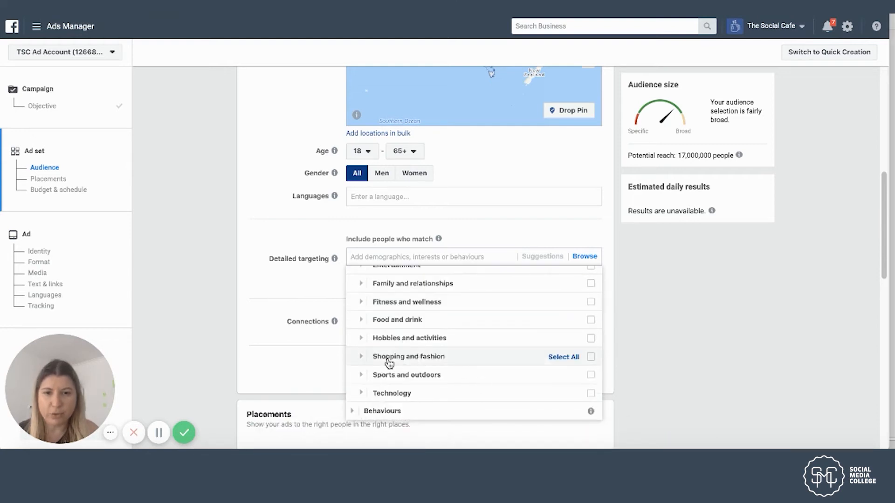
Step: Expand the Shopping and fashion interests and examine the details of the Toys interest
click(360, 355)
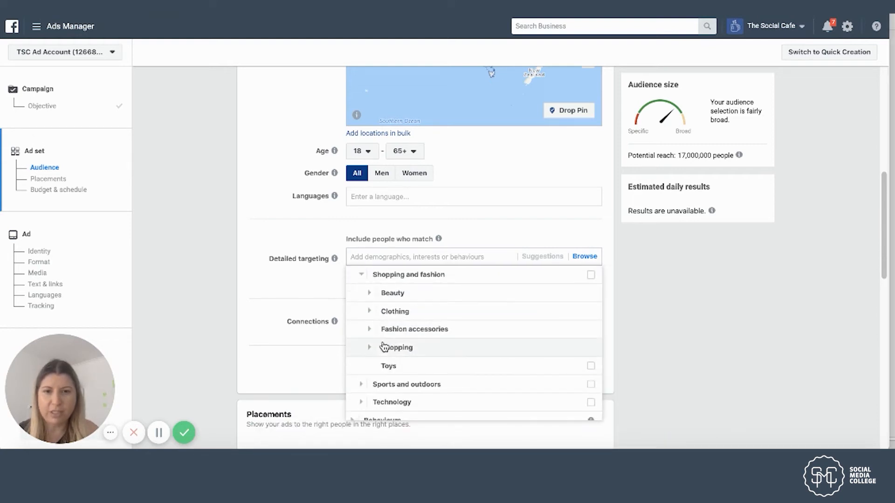
mouse_move(405, 372)
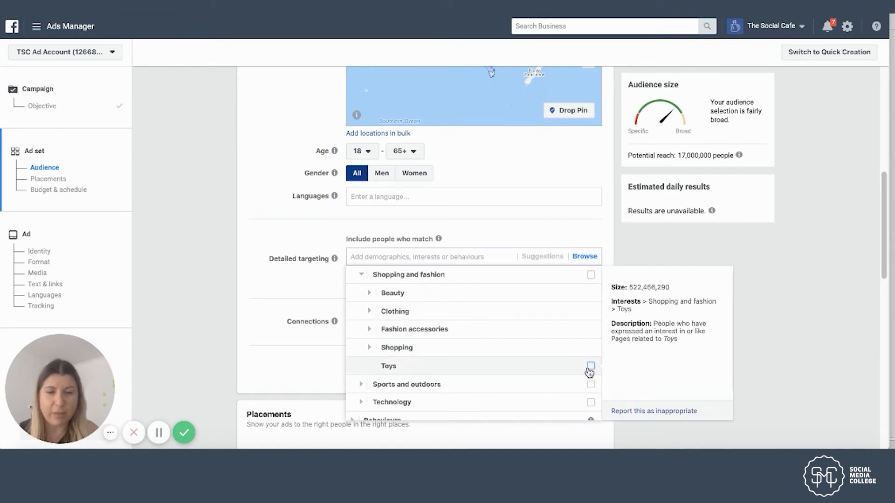
scroll(457, 336, down, 1)
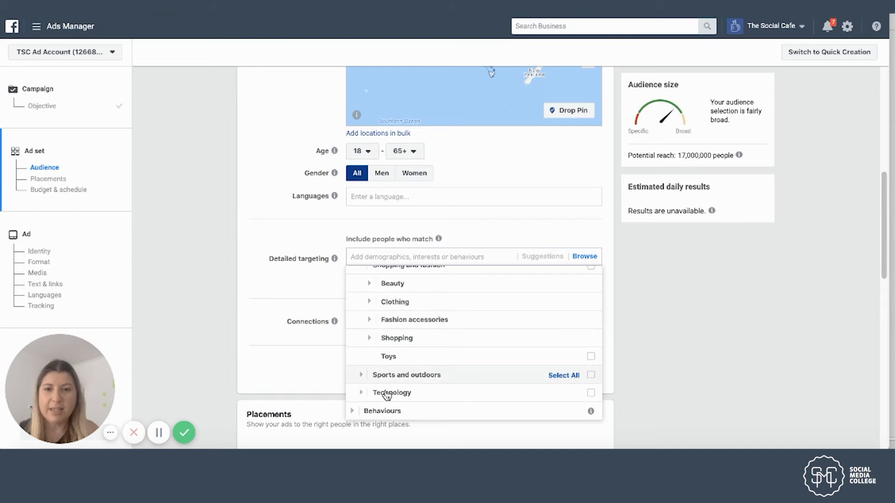
Step: Review the Behaviours categories for detailed targeting and close the list without choosing any
click(360, 411)
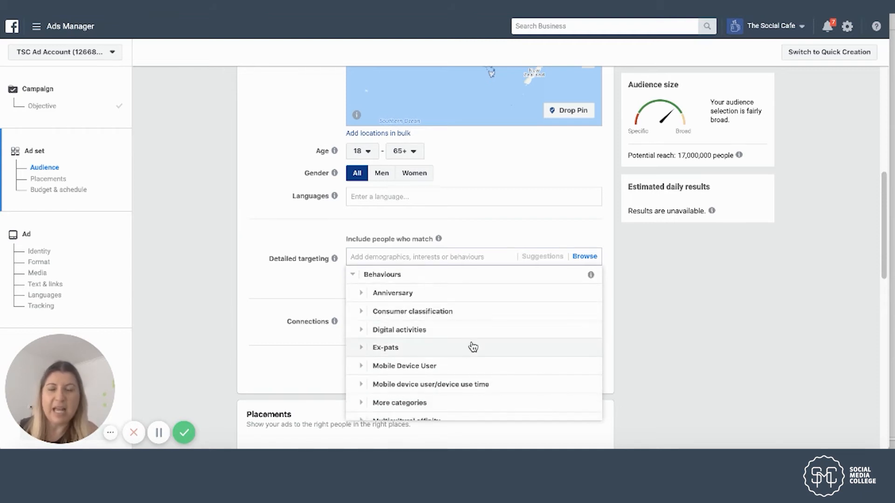
scroll(467, 350, down, 3)
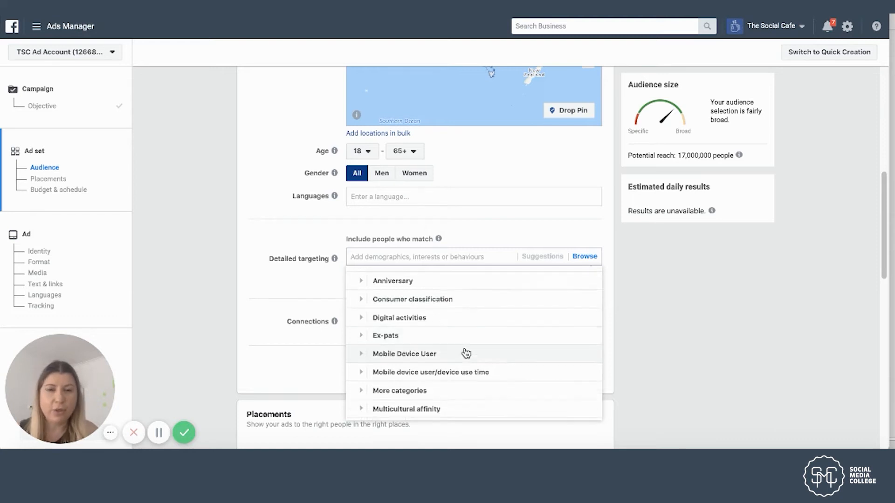
scroll(466, 354, down, 2)
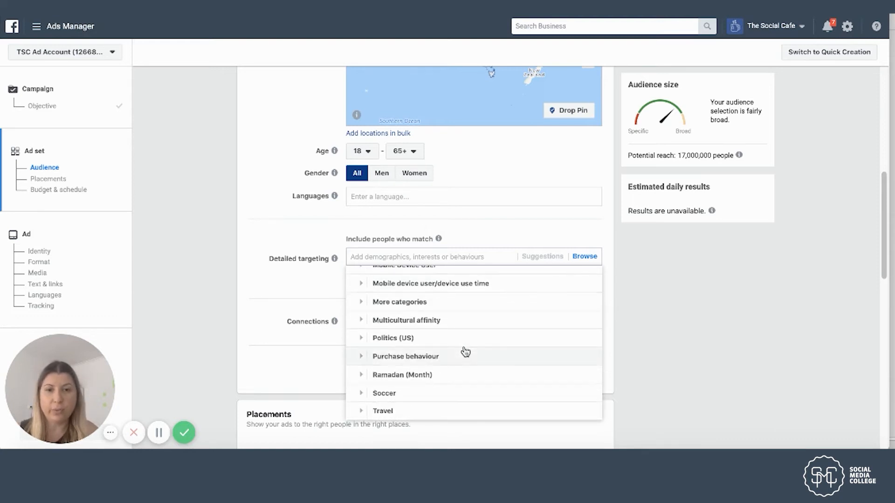
click(612, 276)
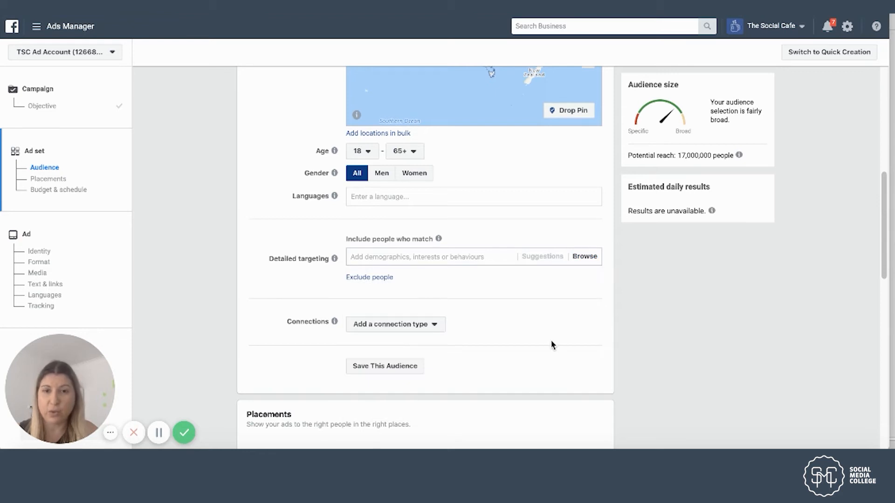
Step: Set the audience location to Sydney, New South Wales, Australia
scroll(547, 334, up, 6)
click(430, 268)
text(sydney)
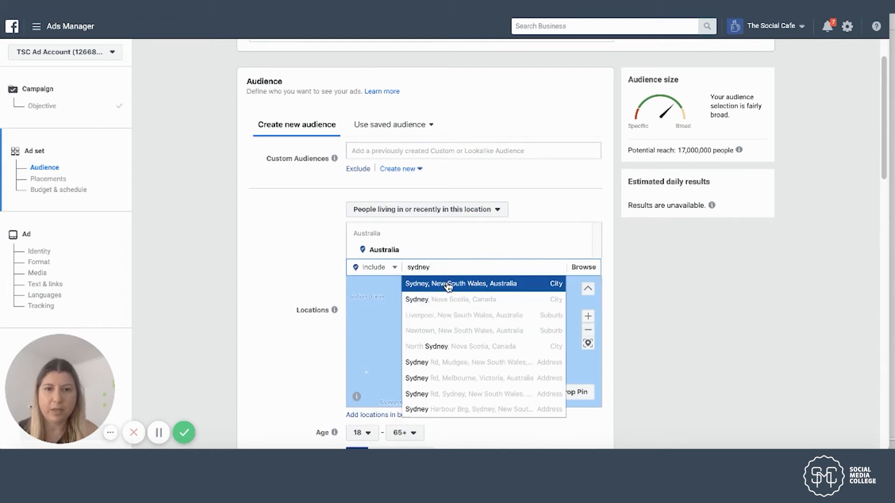
key(Return)
Step: Set the audience's minimum age to 26
scroll(292, 320, down, 4)
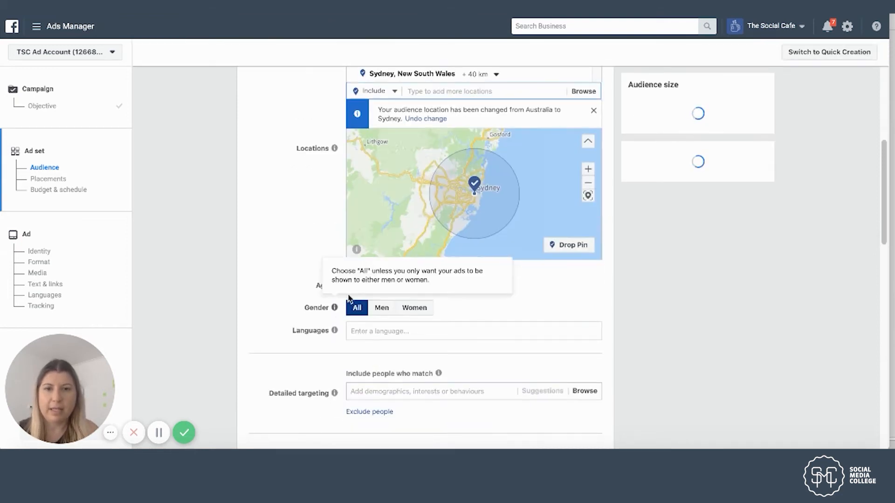
click(362, 286)
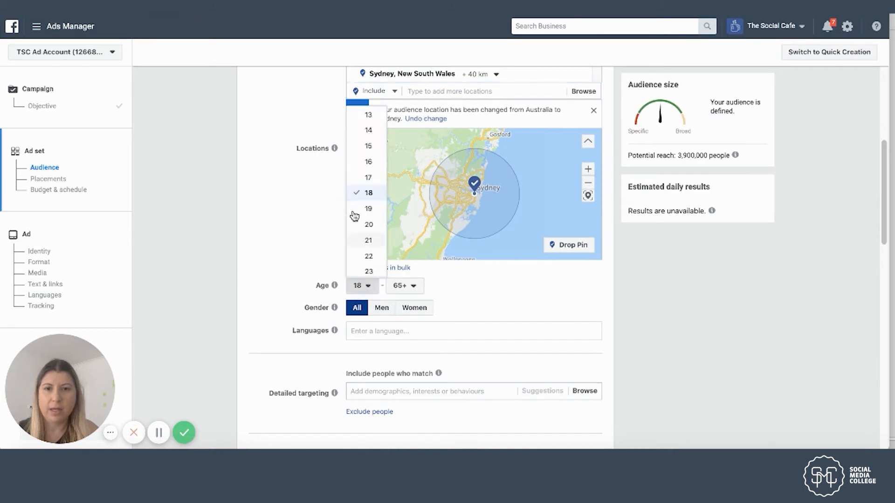
scroll(365, 232, down, 1)
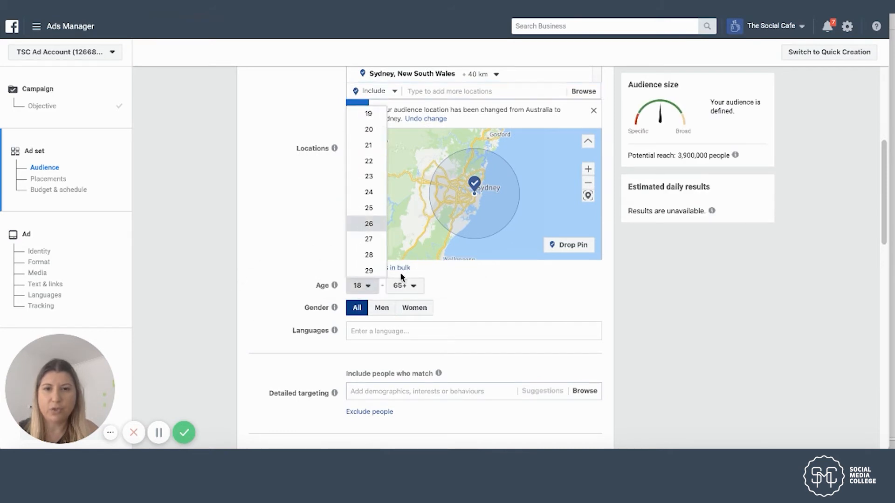
click(365, 226)
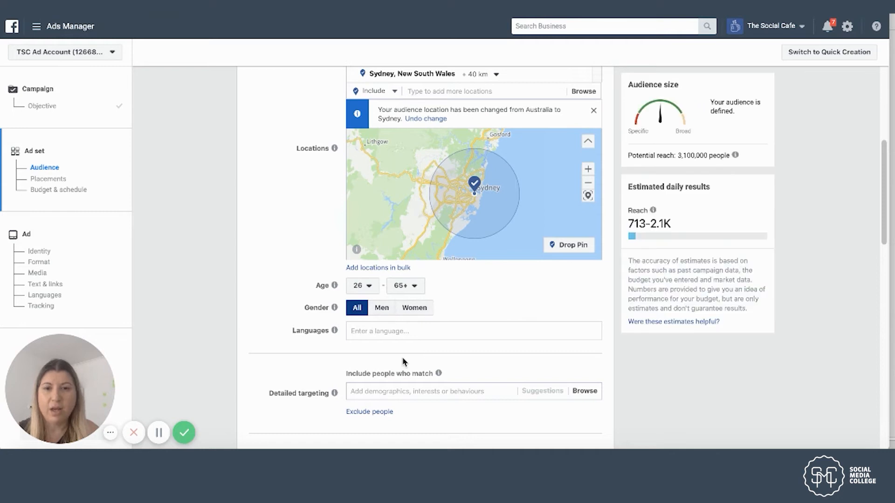
Step: Save the current audience under the name Sydney Local
scroll(485, 344, down, 1)
scroll(486, 344, down, 2)
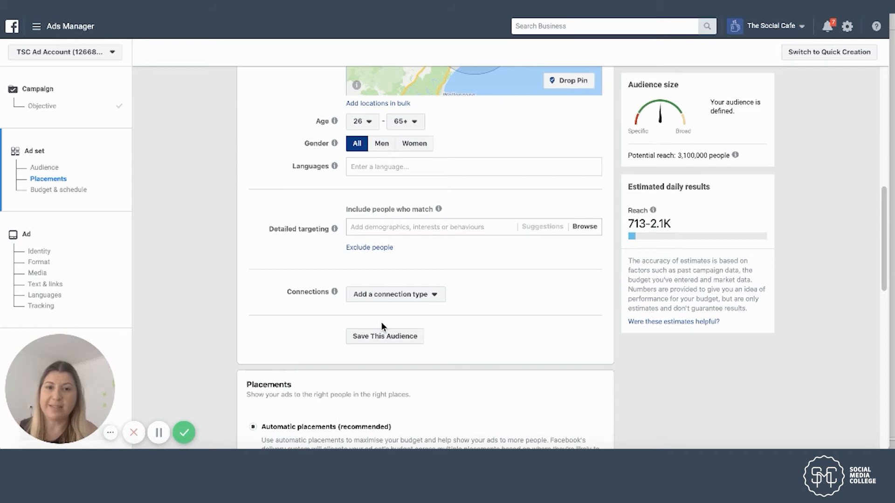
click(400, 336)
click(442, 168)
triple_click(442, 168)
text(Sydney o)
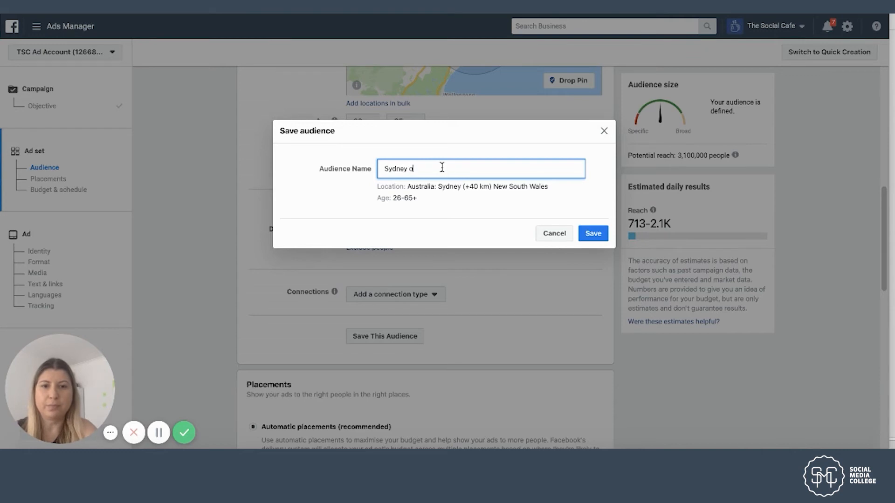
key(BackSpace)
text(Lo)
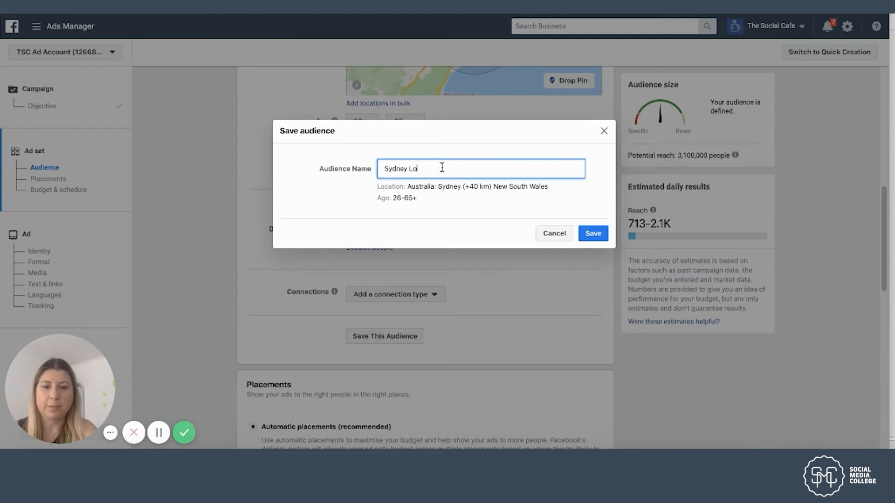
text(cal)
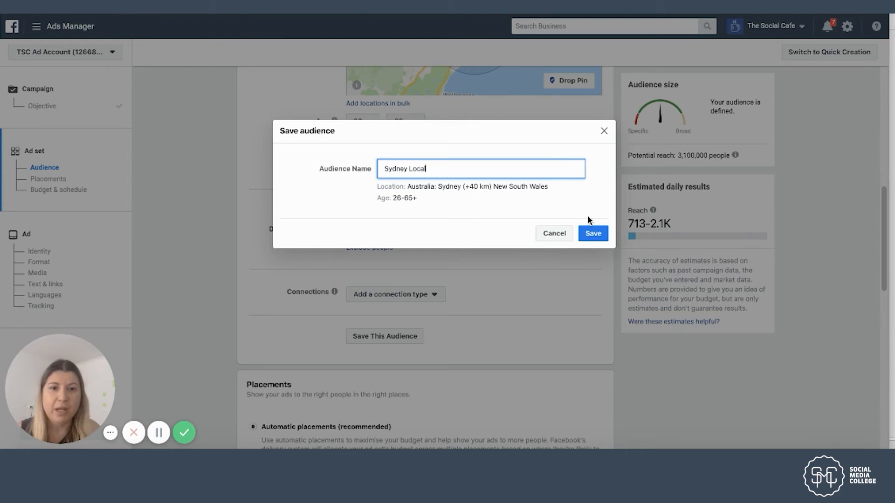
click(587, 233)
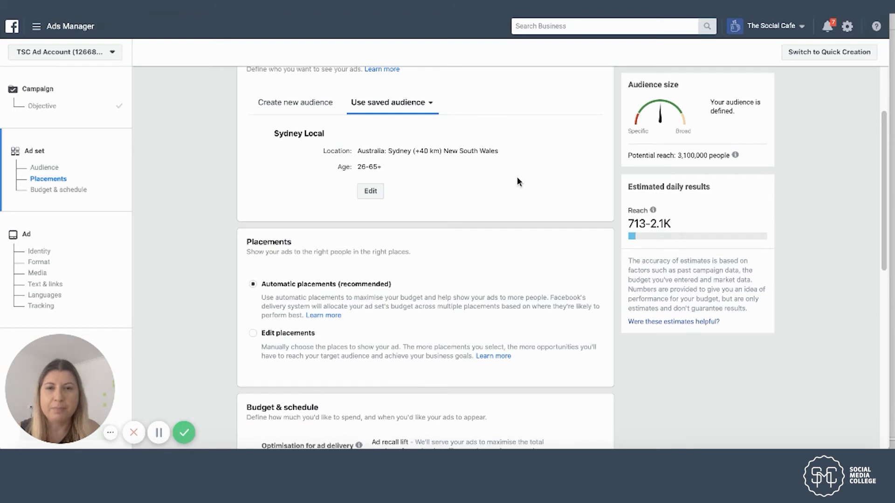
Step: Switch the ad set from the saved audience to creating a new audience
click(320, 103)
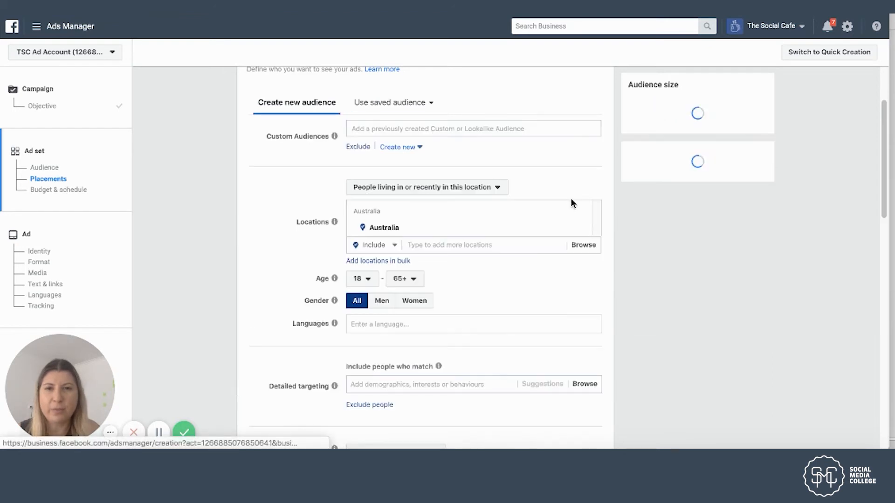
scroll(343, 175, up, 2)
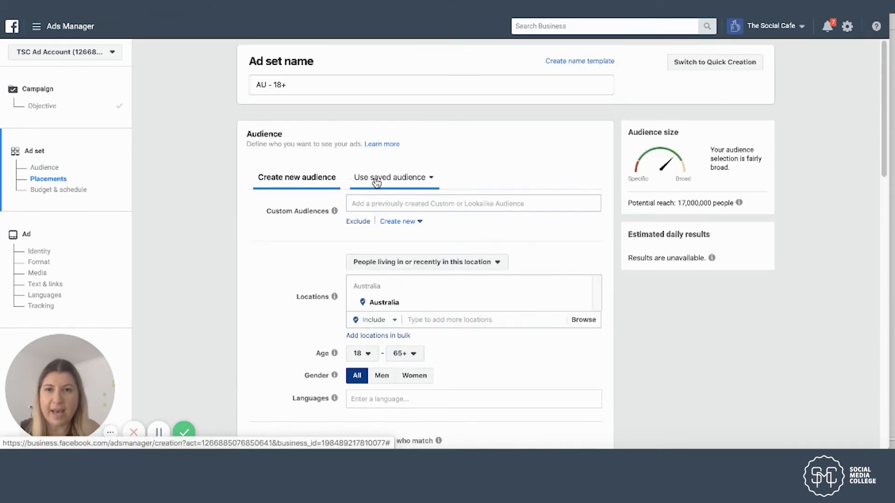
scroll(314, 227, down, 1)
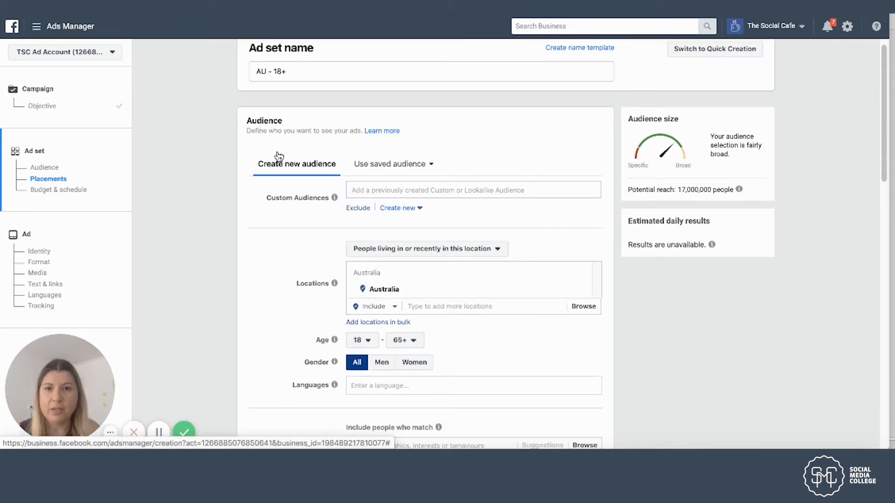
Step: Apply the saved audience Sydney Local to the ad set and return to creating a new audience
click(433, 167)
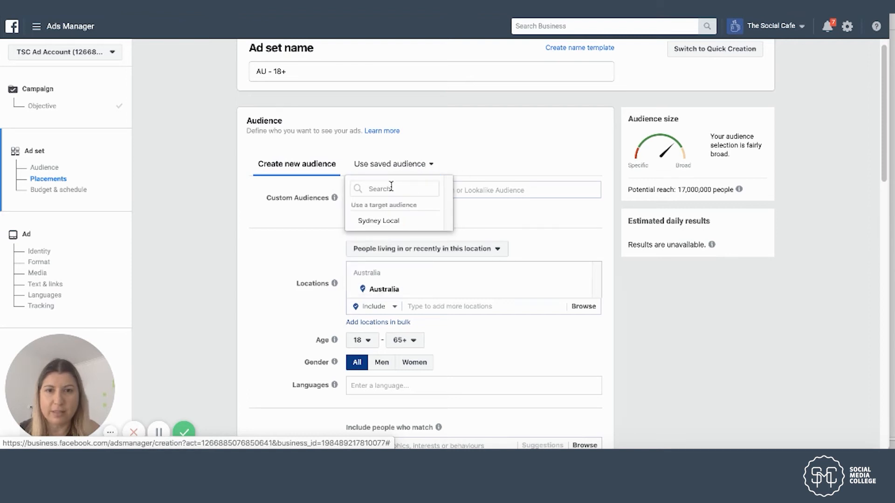
mouse_move(373, 223)
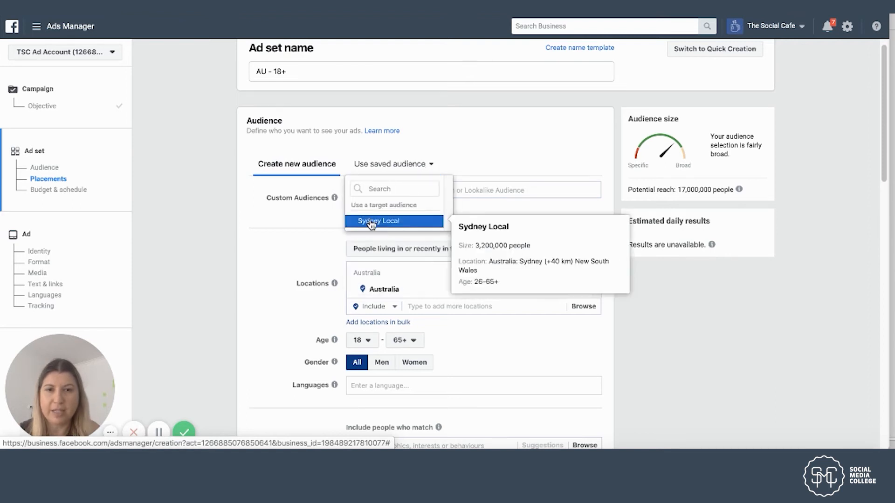
click(372, 223)
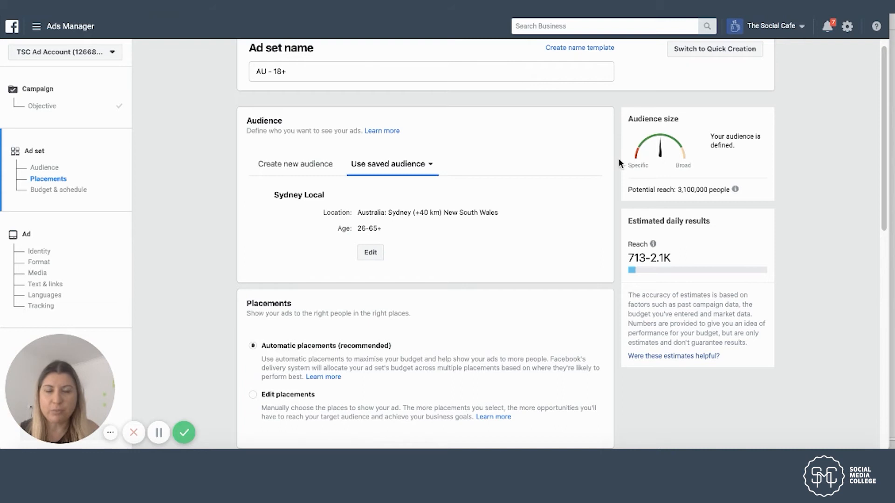
click(305, 165)
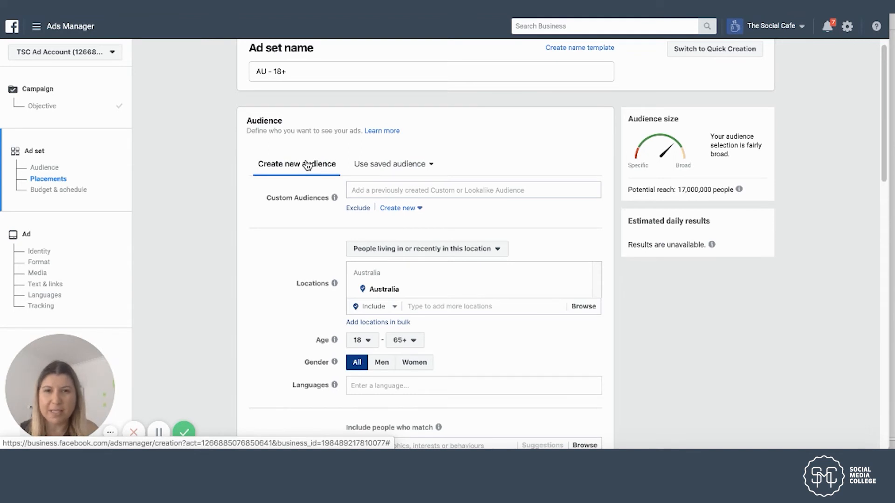
Step: Open the Audiences page from the full list of tools and display the audience types that can be created
click(48, 30)
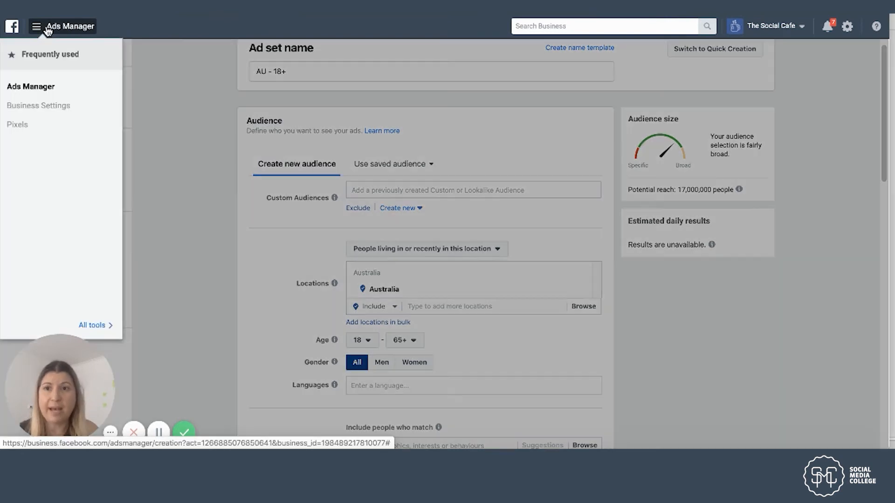
click(91, 325)
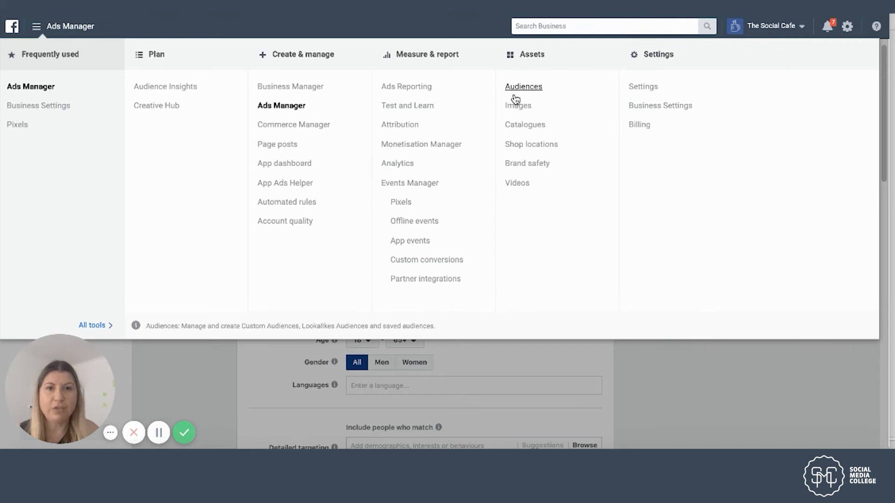
click(509, 93)
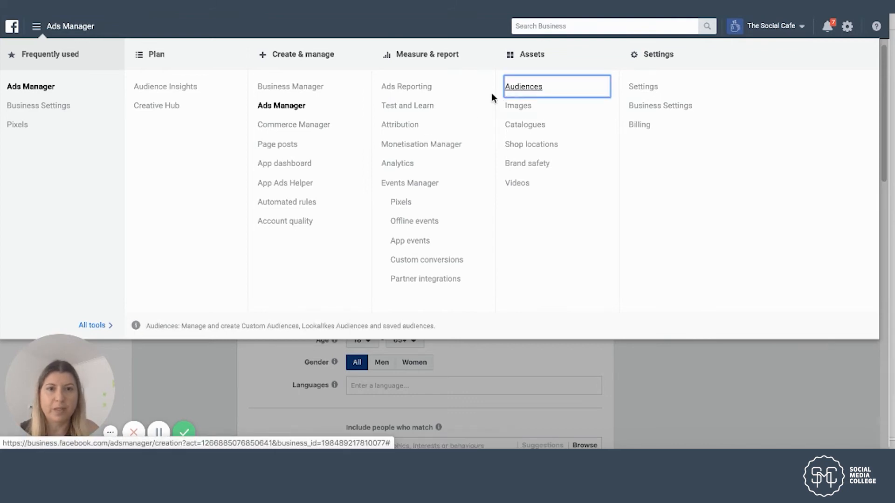
click(530, 190)
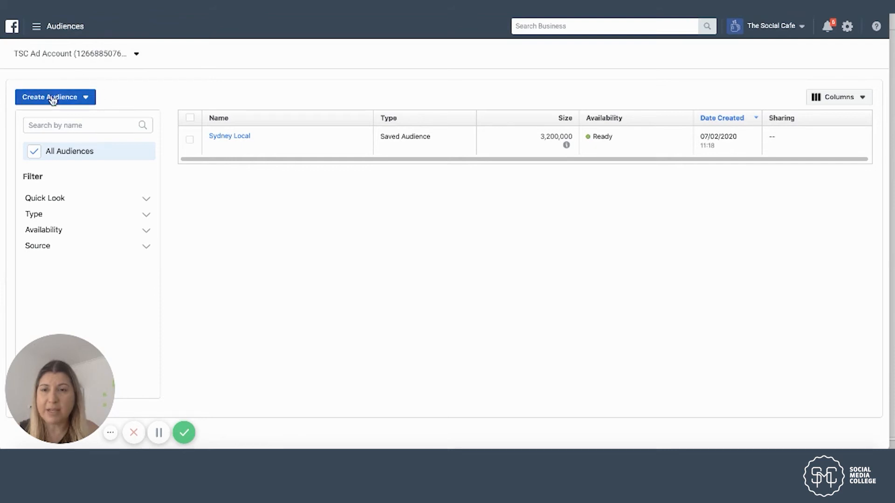
click(86, 98)
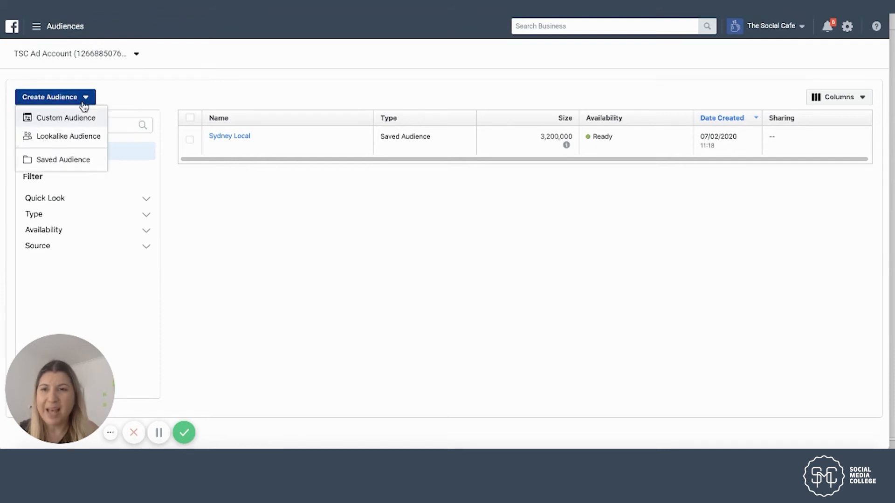
Step: Open the lookalike audience setup, view its value-based sources and close it without creating an audience
click(69, 136)
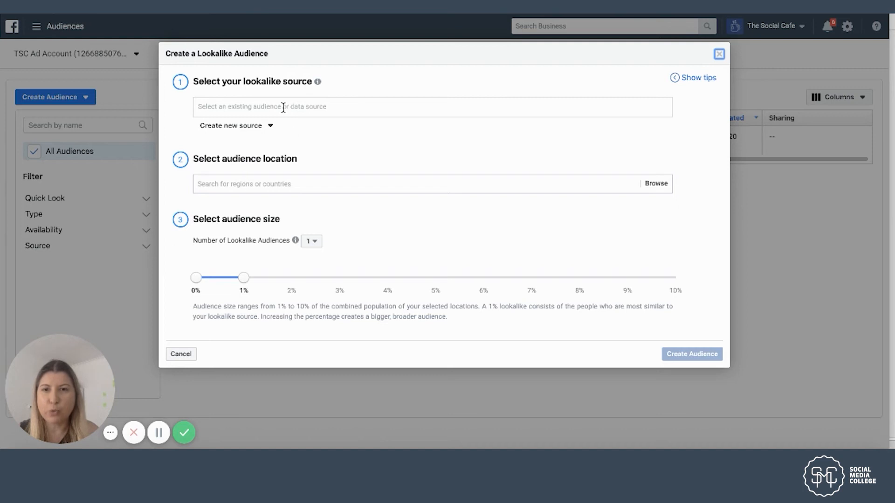
click(283, 108)
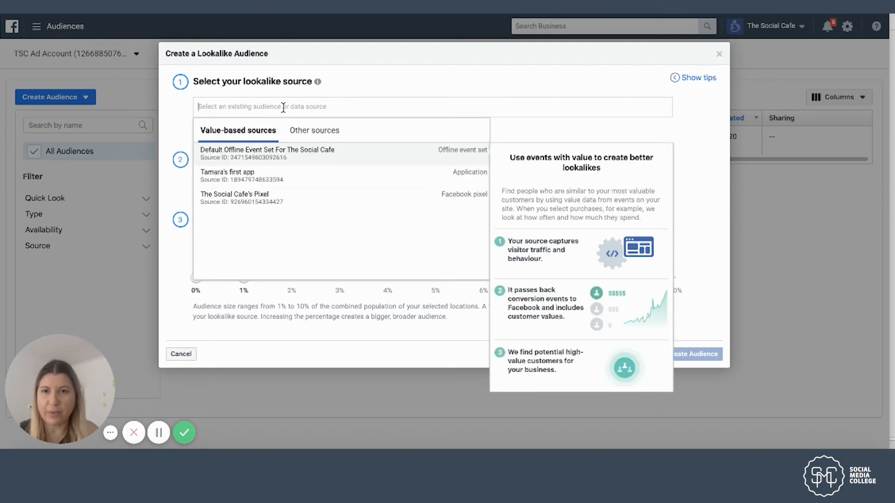
click(461, 93)
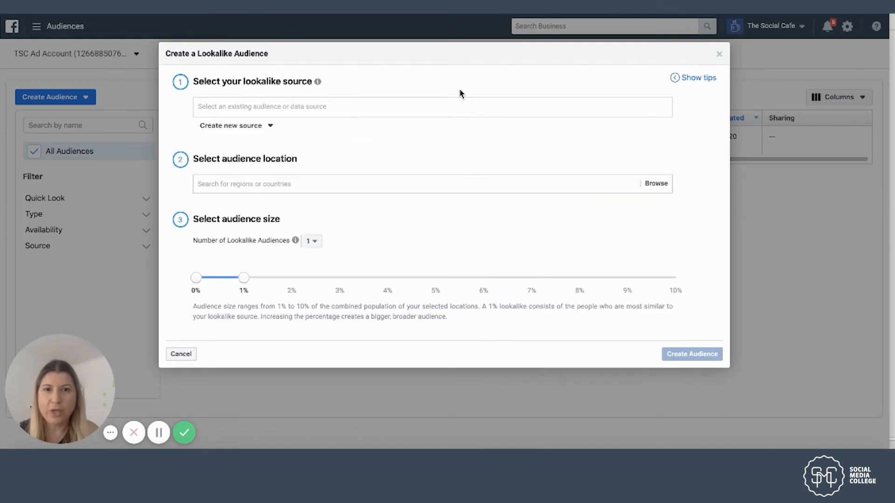
click(717, 55)
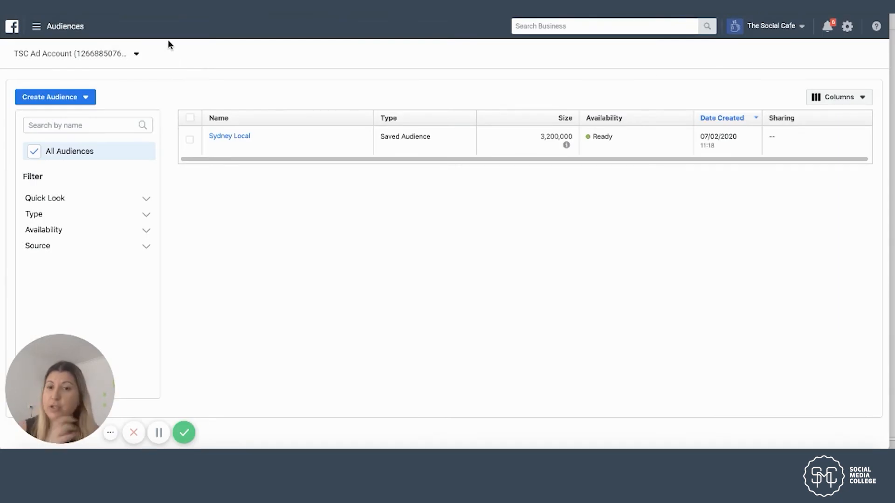
Step: Start a custom audience from a customer list, review the identifiers it can include, and return to the source choices
click(87, 99)
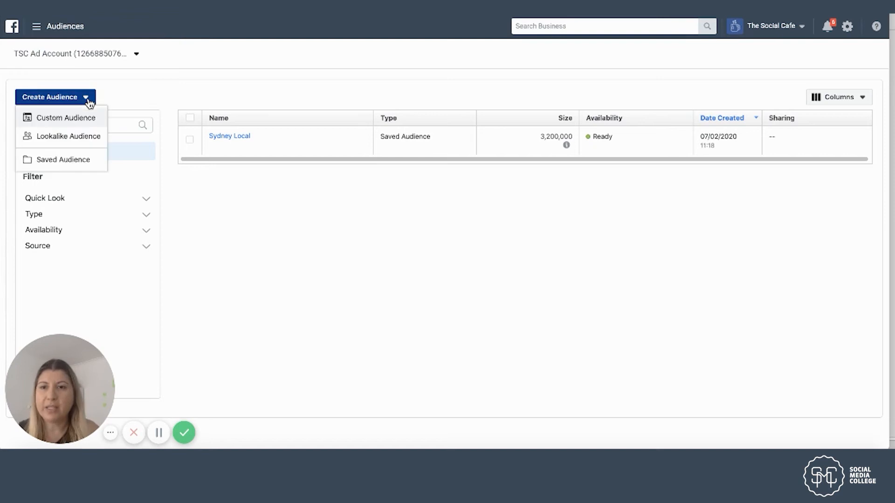
click(80, 117)
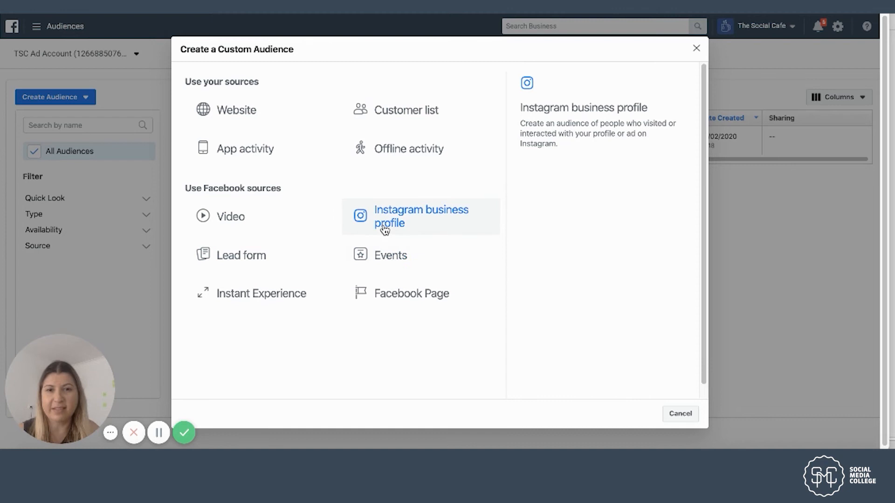
click(390, 111)
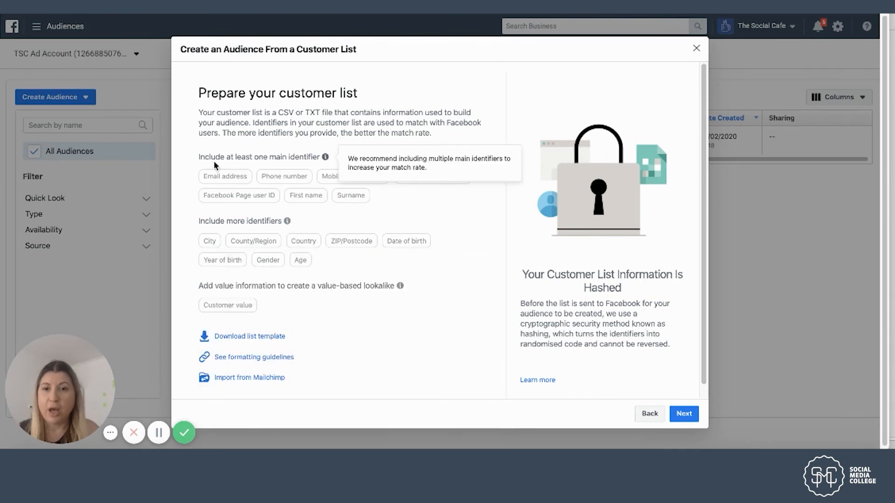
mouse_move(425, 180)
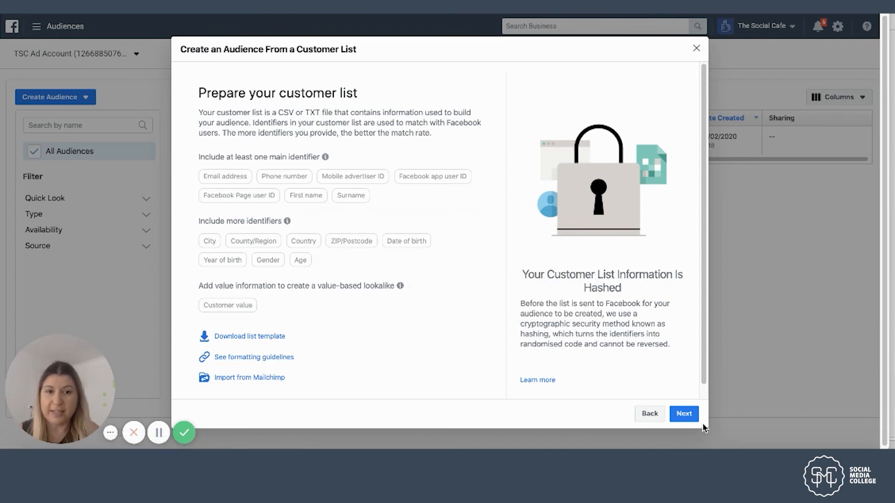
click(697, 50)
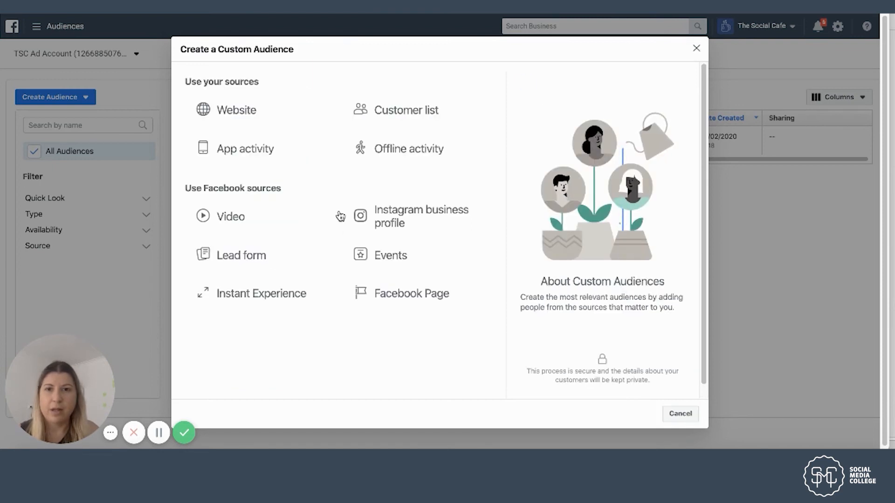
click(239, 110)
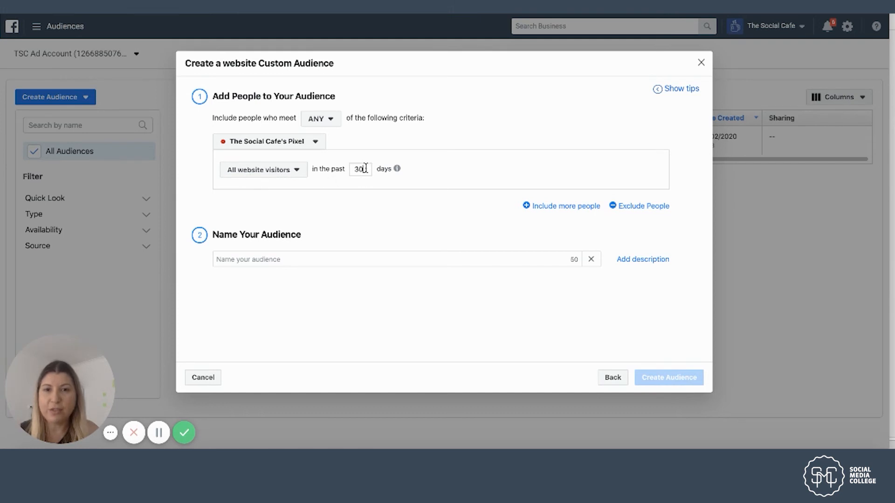
text(80)
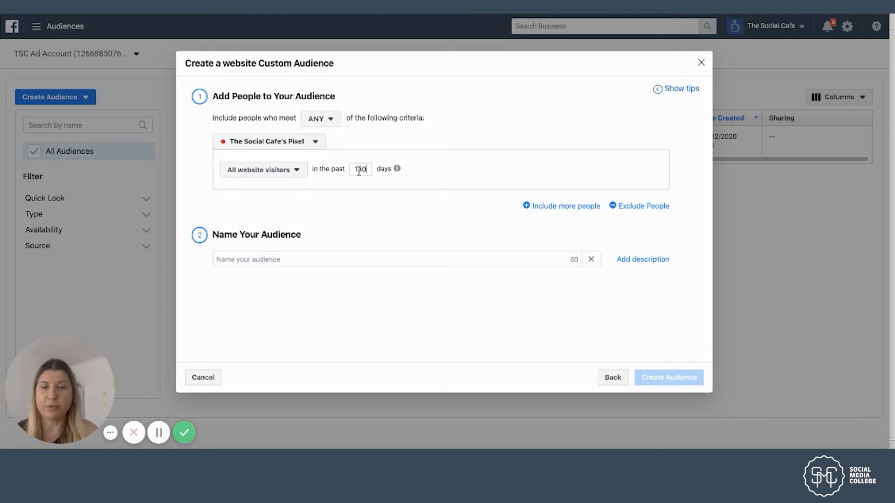
key(BackSpace)
key(BackSpace)
key(BackSpace)
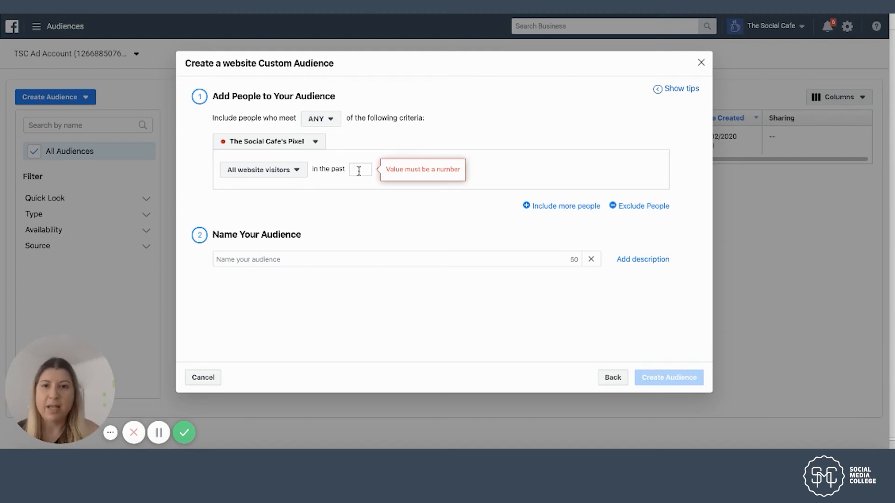
click(315, 258)
text(Websit)
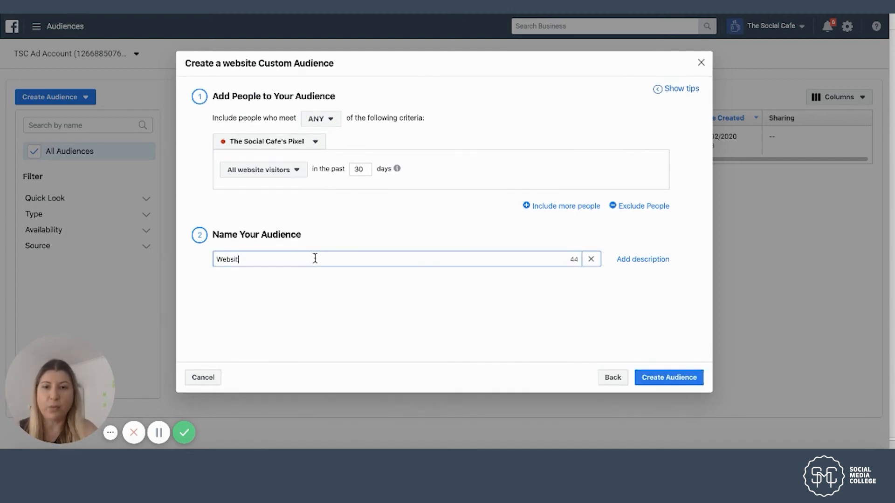
text(e visitors 18)
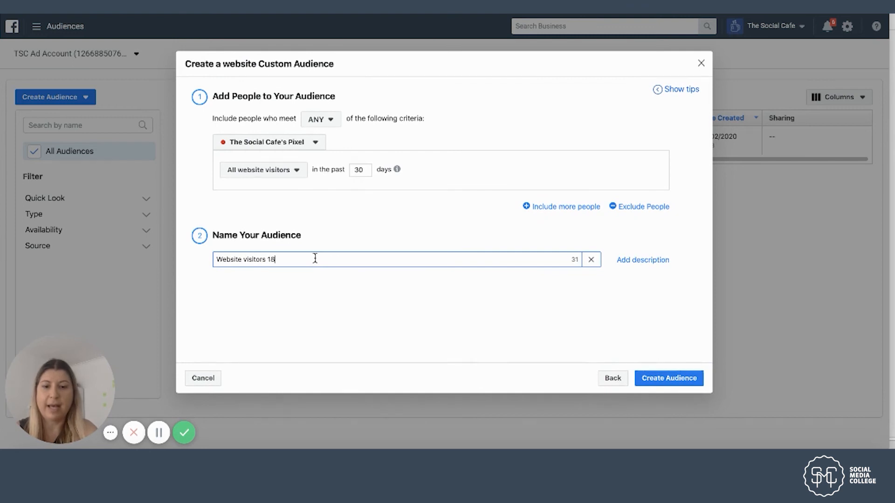
text(0 days)
Step: Set the time window for all website visitors to the past 180 days
click(368, 170)
key(BackSpace)
key(BackSpace)
text(180)
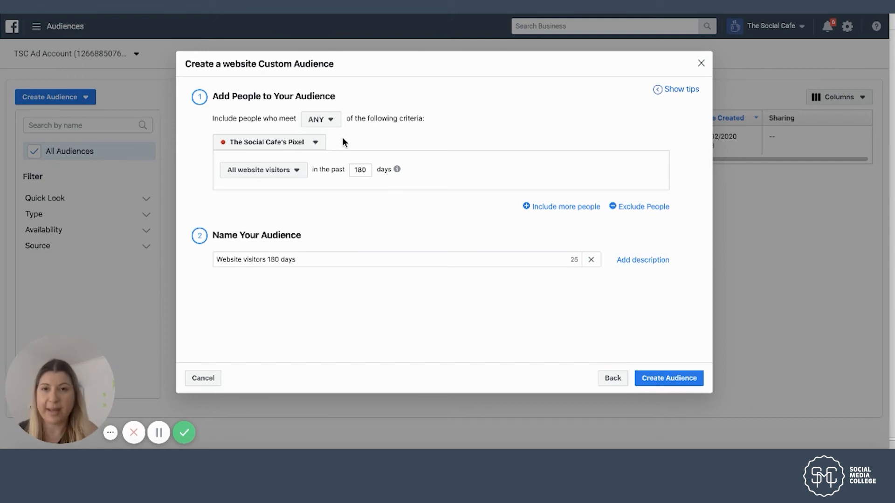
Step: Review the website visitor criteria options and return to the custom audience sources
click(279, 172)
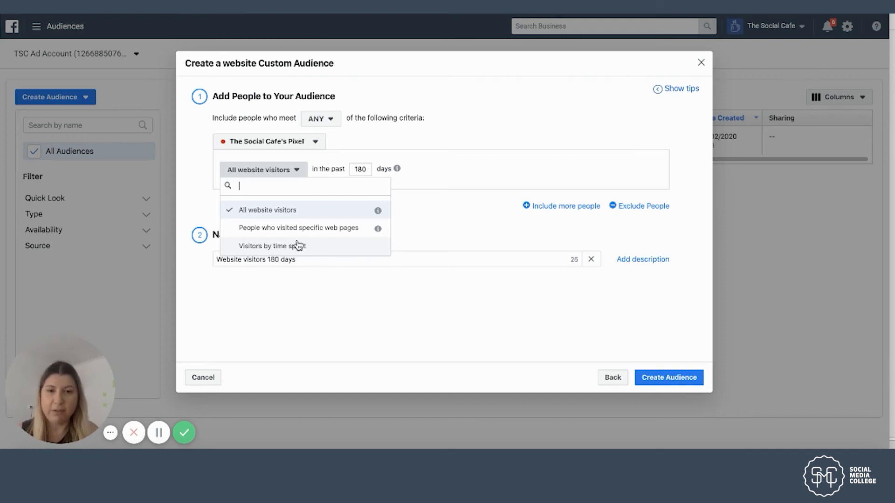
click(527, 131)
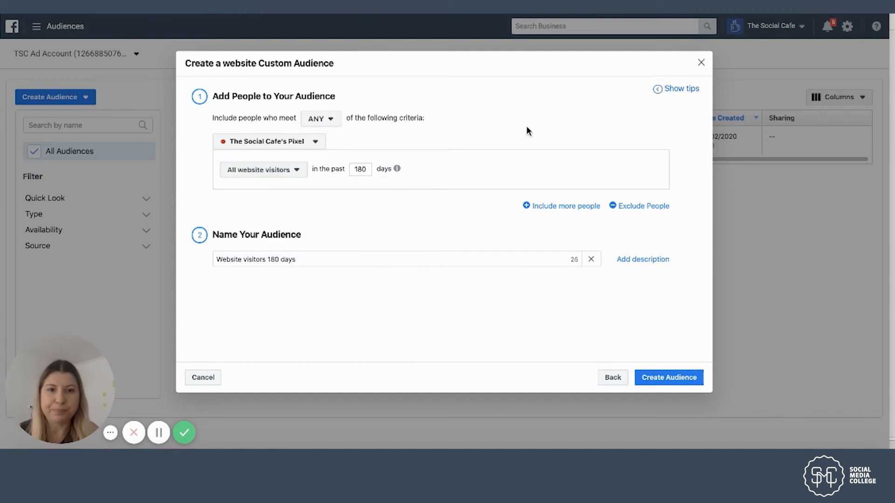
click(610, 378)
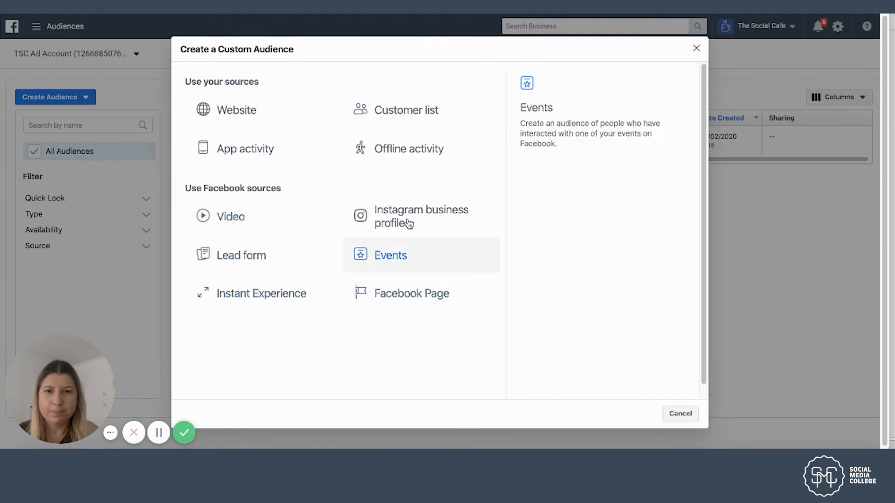
Step: Start a Facebook Page custom audience and choose The Social Cafe as its page
click(388, 303)
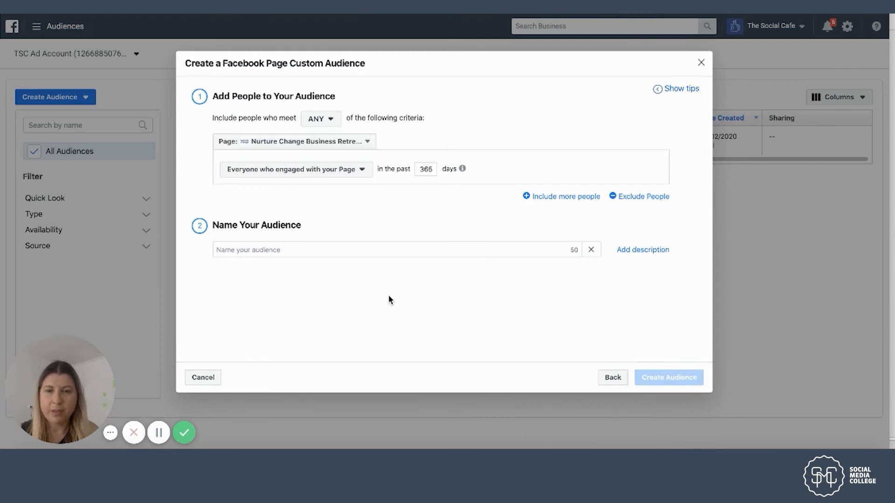
click(356, 142)
text(the soci)
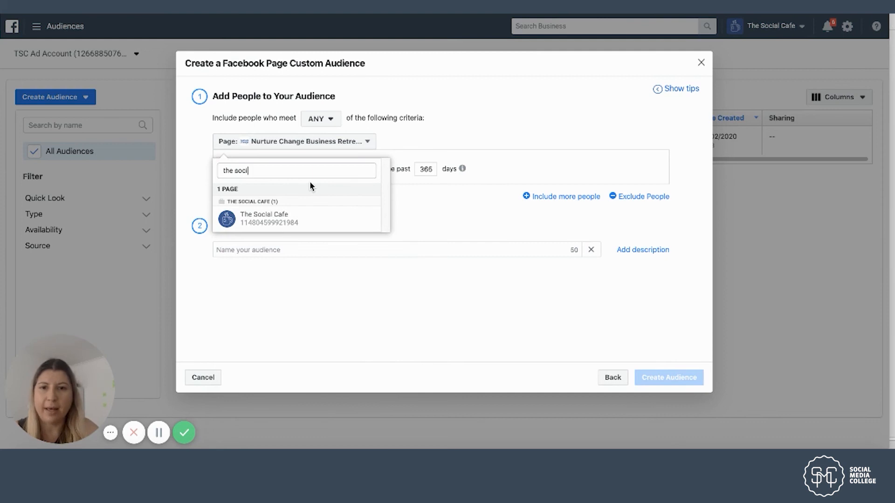
click(305, 221)
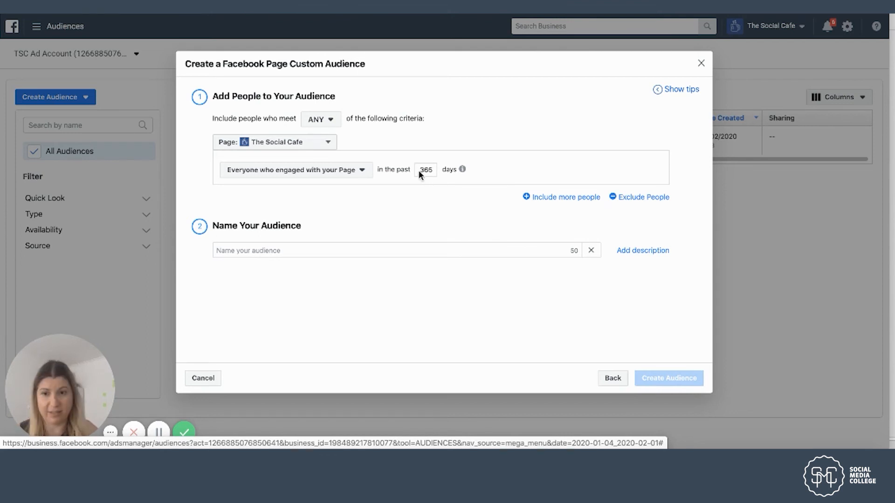
Step: Review the Page engagement criteria options, leave the audience unnamed and exit custom audience creation
click(358, 170)
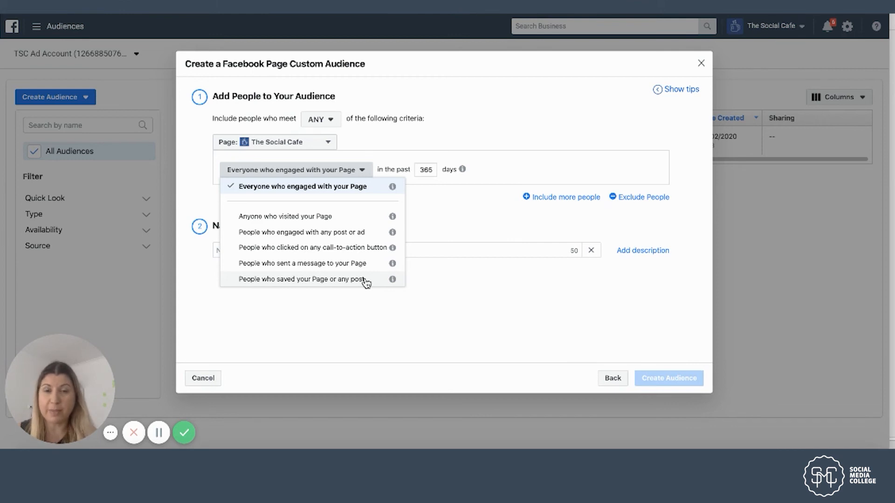
click(480, 312)
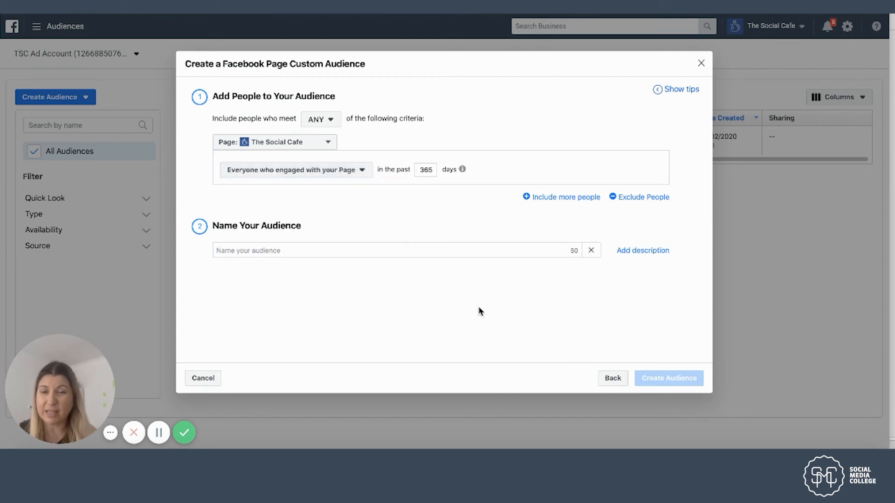
click(360, 251)
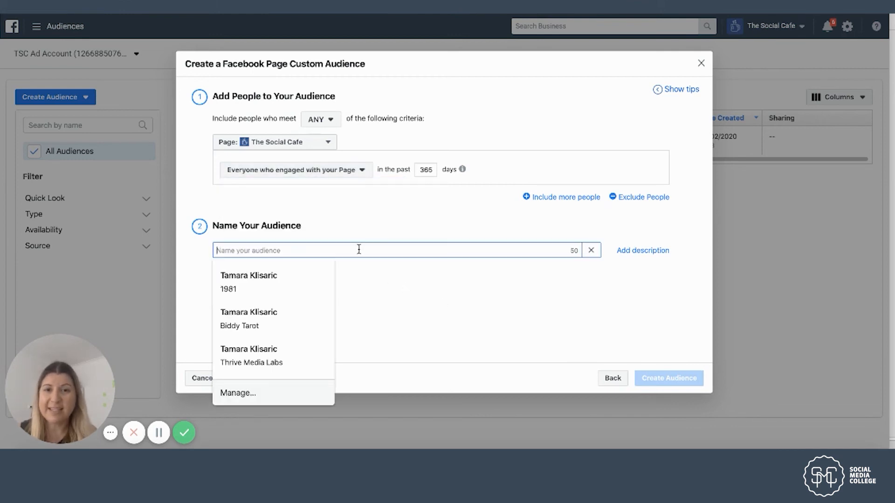
click(614, 378)
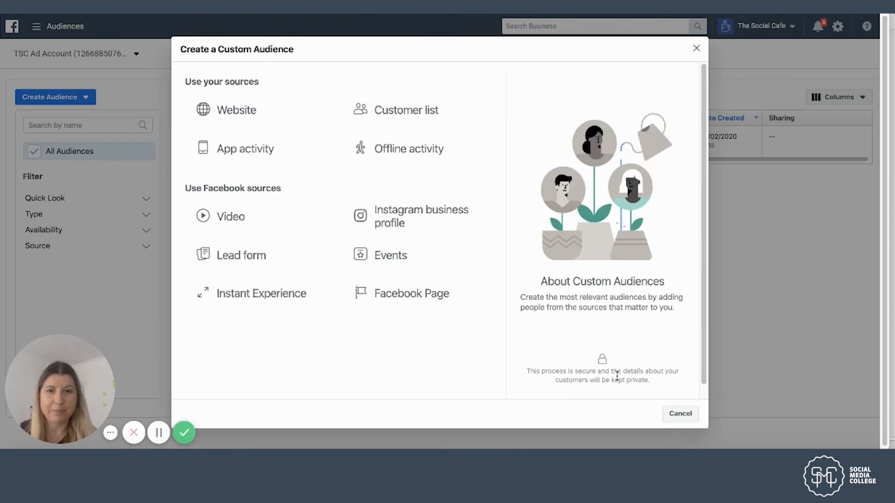
click(696, 48)
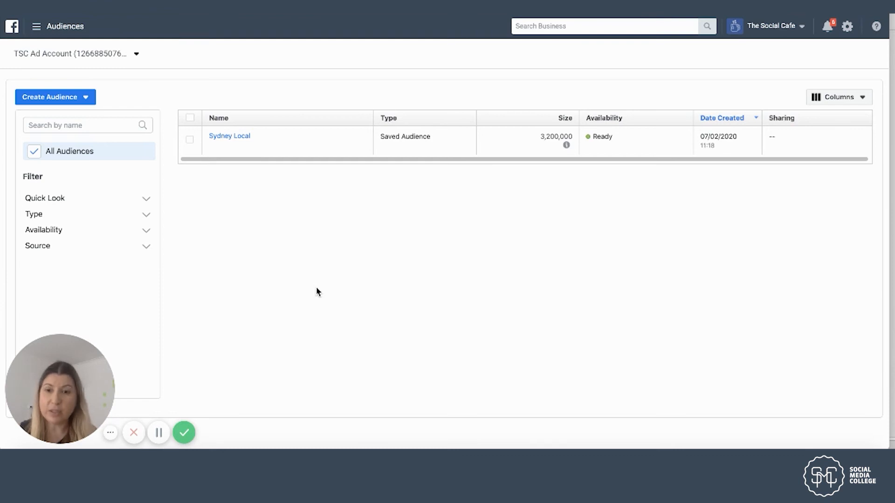
Step: Select the Sydney Local audience in the list and view the column options
click(189, 139)
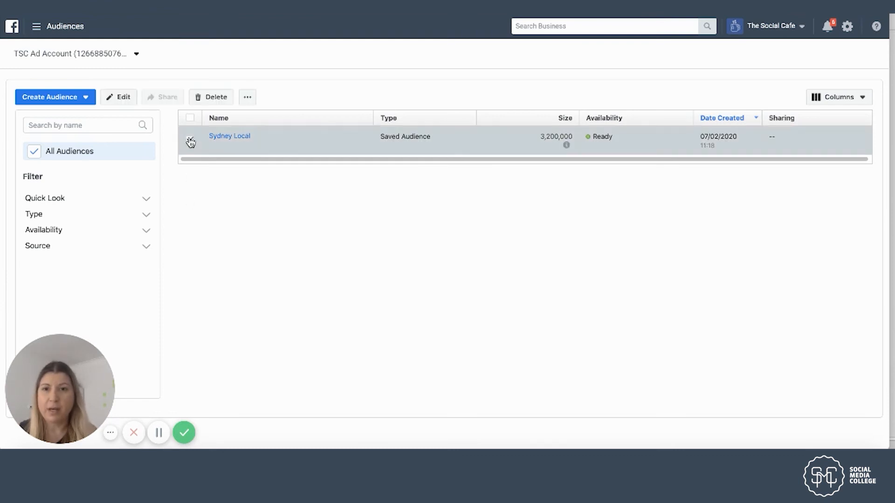
click(862, 97)
click(515, 251)
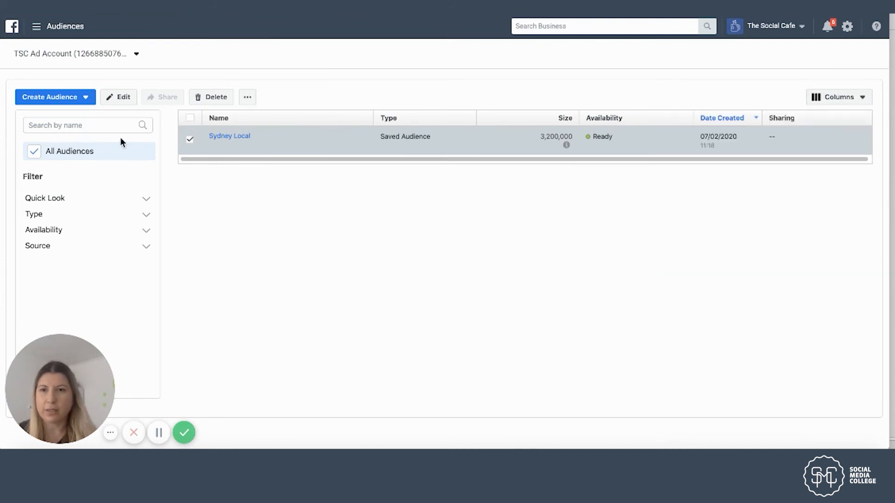
click(80, 98)
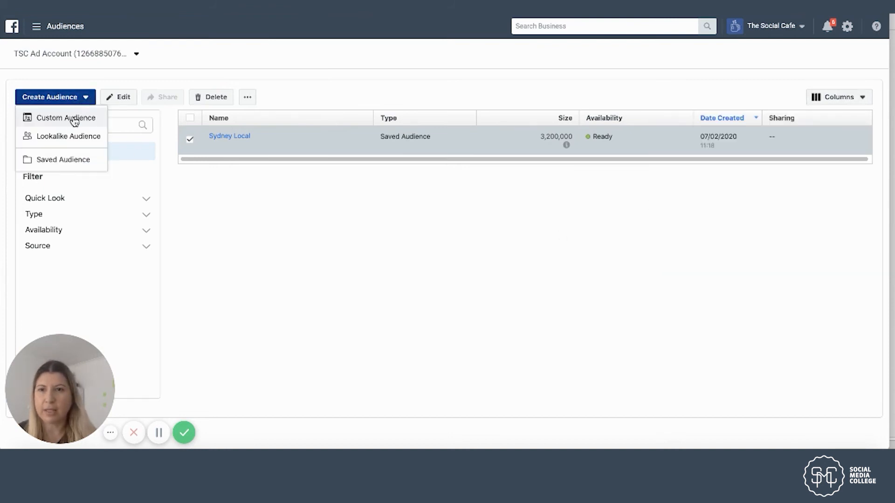
click(75, 135)
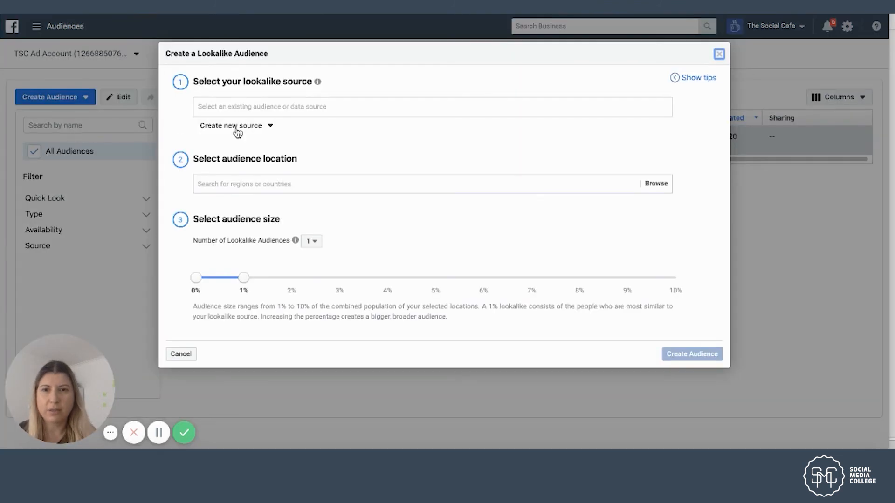
click(294, 105)
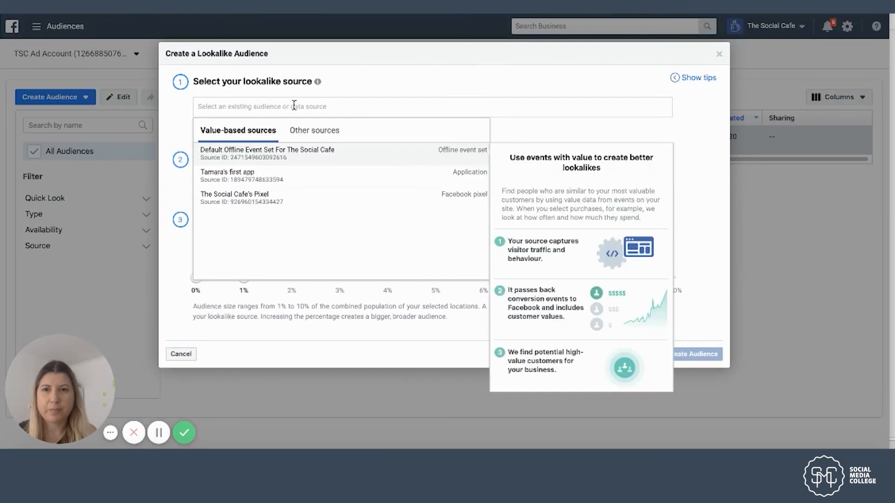
click(301, 134)
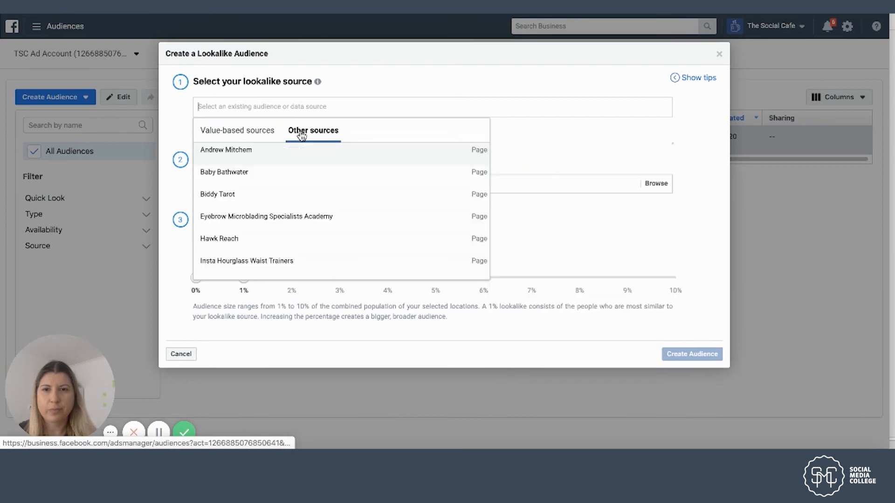
click(251, 139)
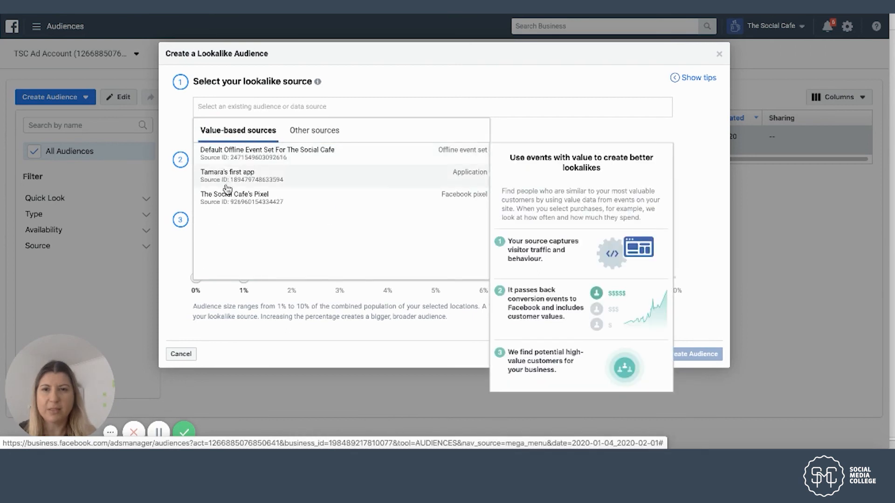
click(227, 208)
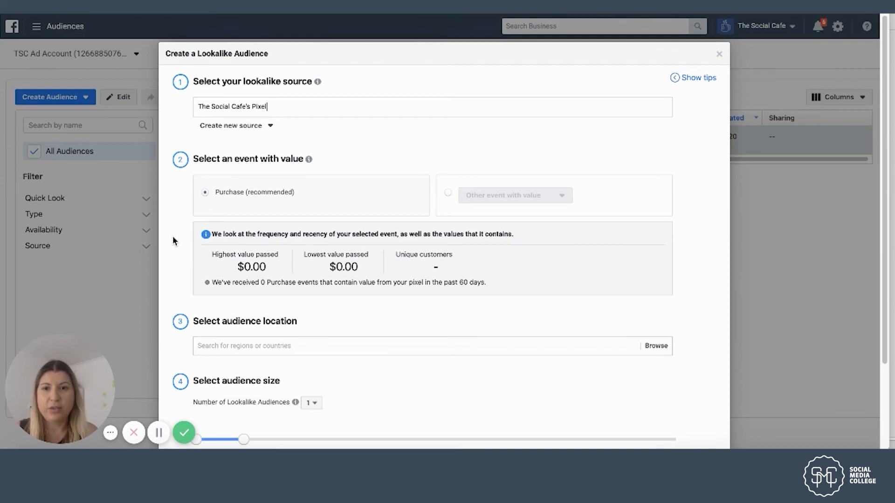
scroll(177, 219, down, 1)
scroll(177, 219, down, 2)
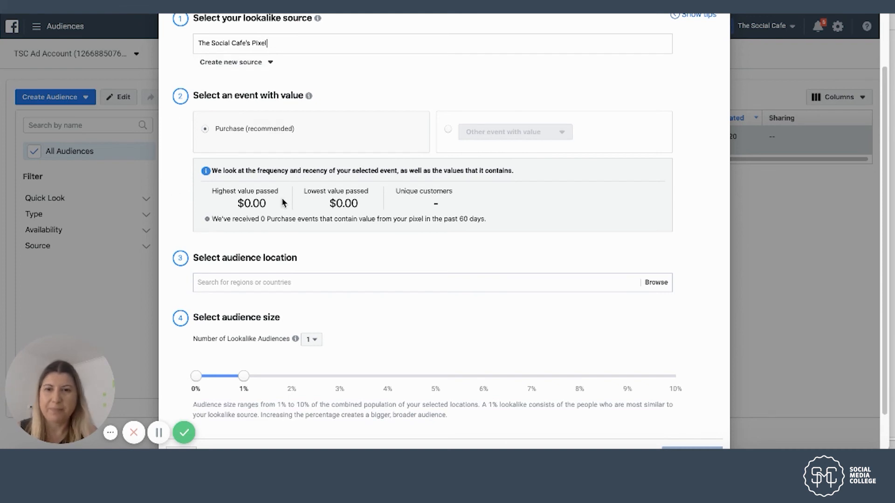
Step: Set the lookalike audience's location to Australia, after trying Sydney as a search term
click(257, 282)
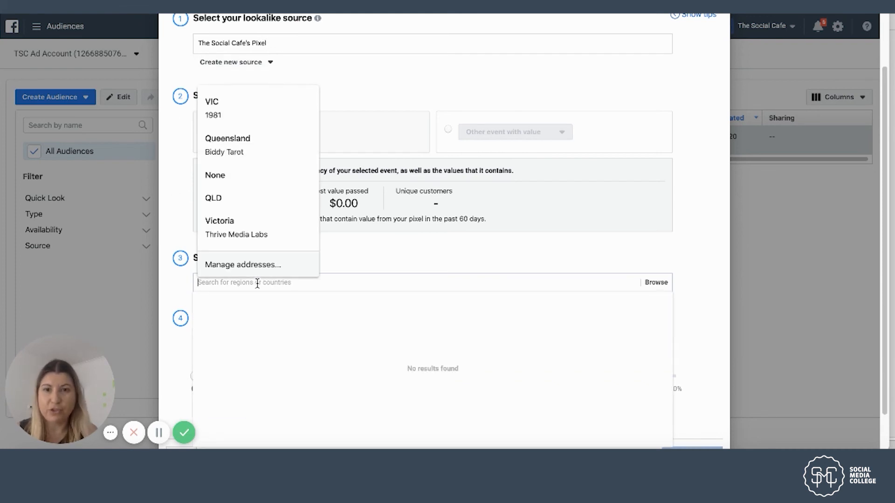
click(372, 285)
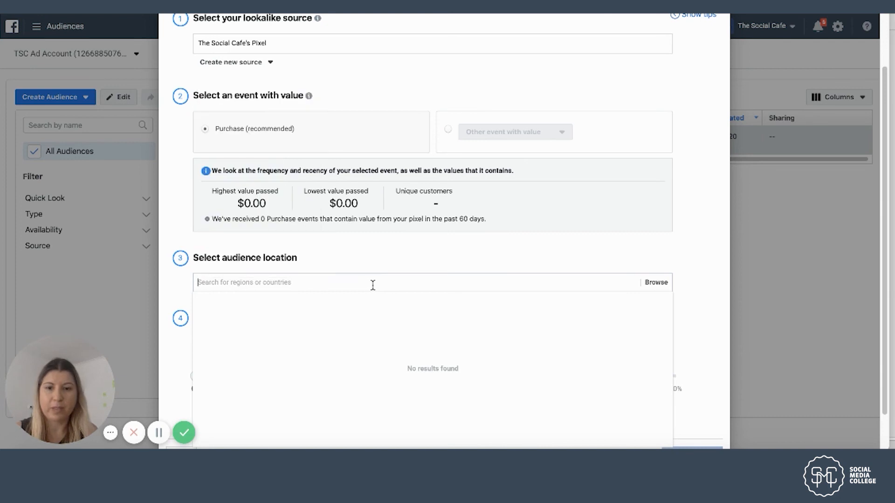
text(sydney)
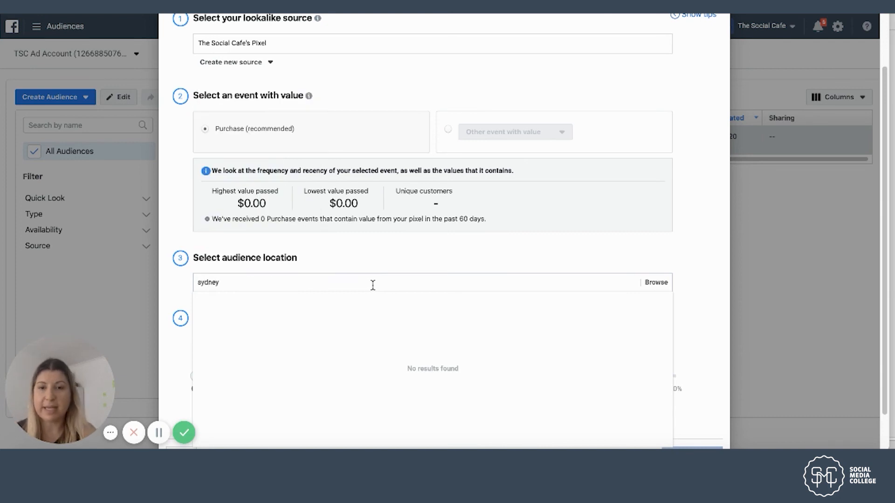
key(ctrl+a)
text(austra)
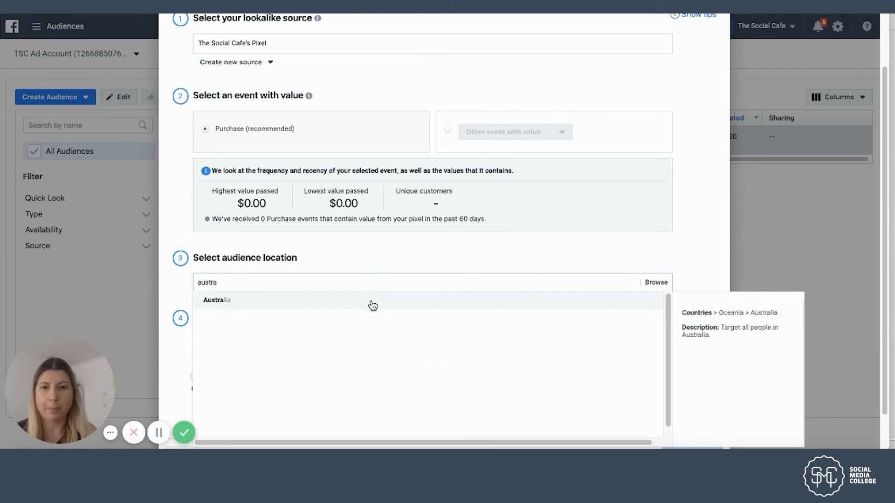
click(370, 304)
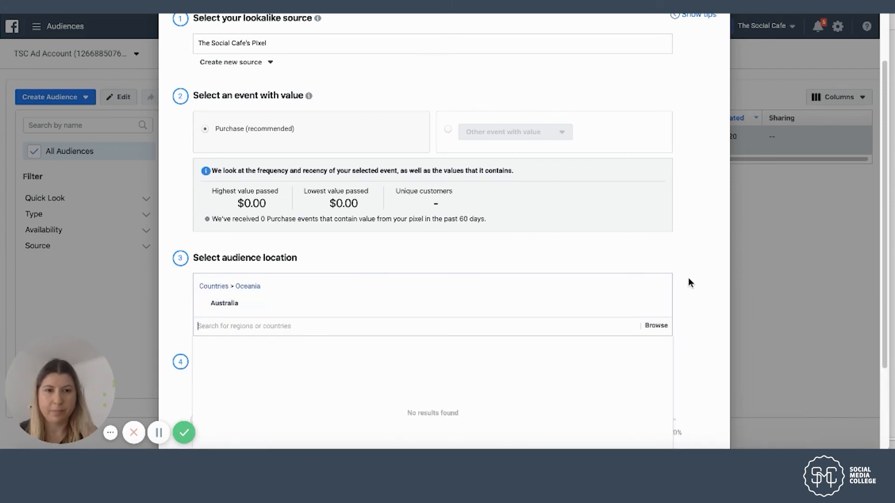
Step: Widen the lookalike audience size to 2% and then to 5% of the selected location
scroll(687, 280, down, 3)
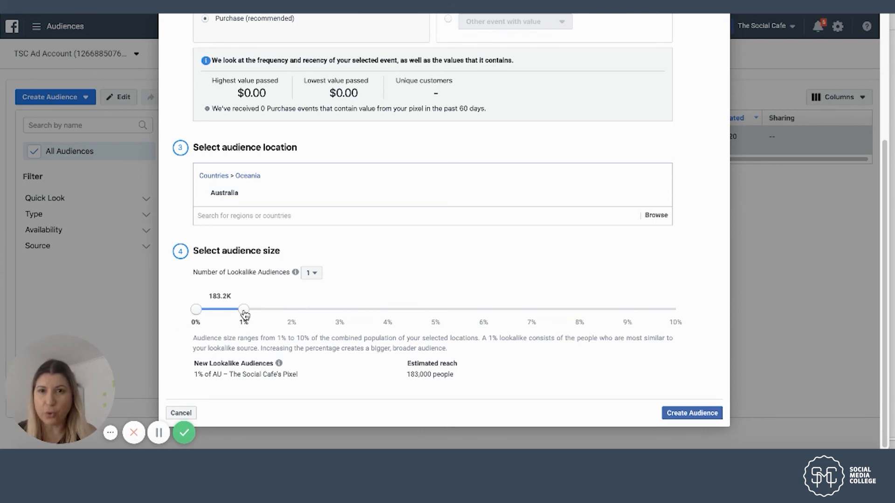
scroll(240, 314, up, 5)
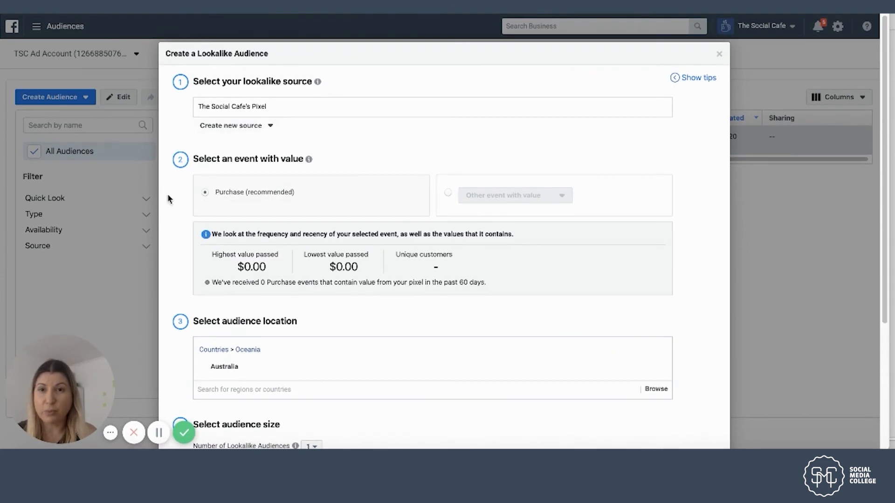
scroll(171, 246, down, 5)
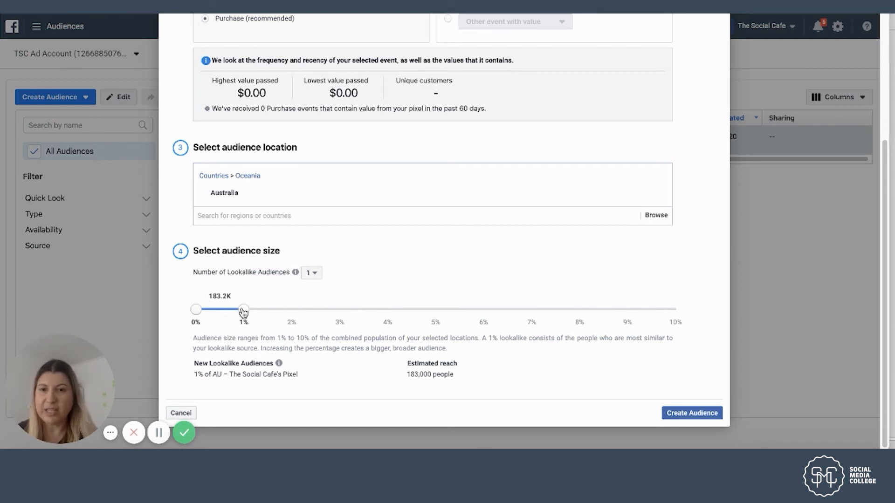
drag(269, 311, 280, 310)
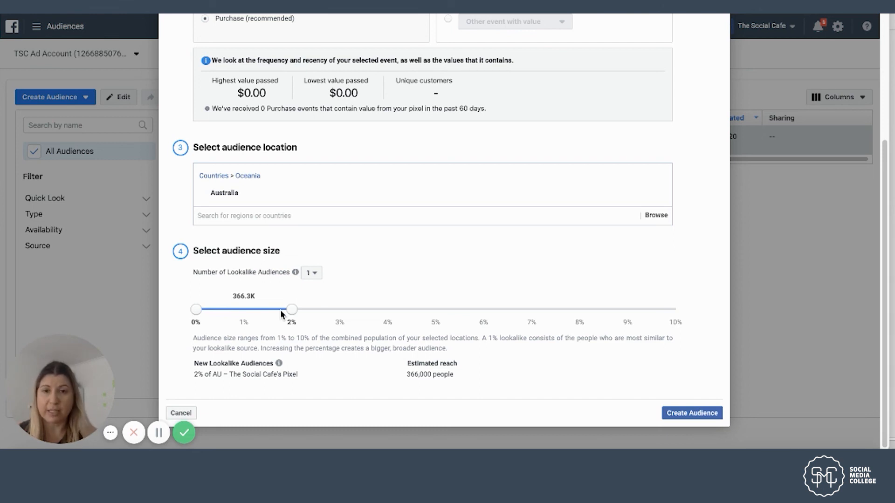
drag(291, 310, 440, 311)
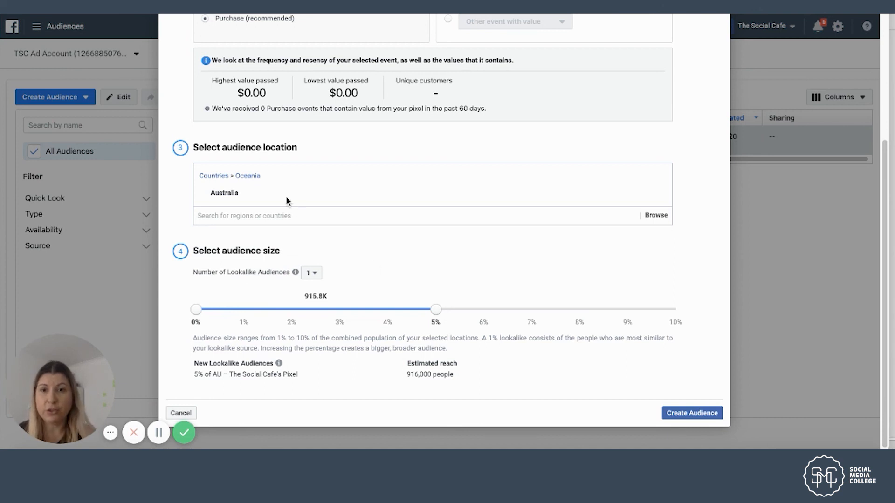
Step: Review the lookalike source and location, and reduce the audience size to 3% and finally 2%
mouse_move(279, 193)
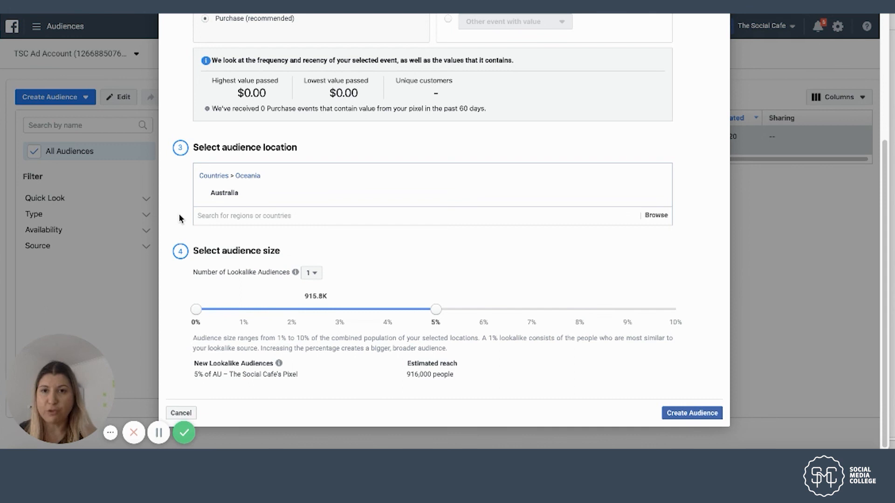
scroll(178, 213, up, 4)
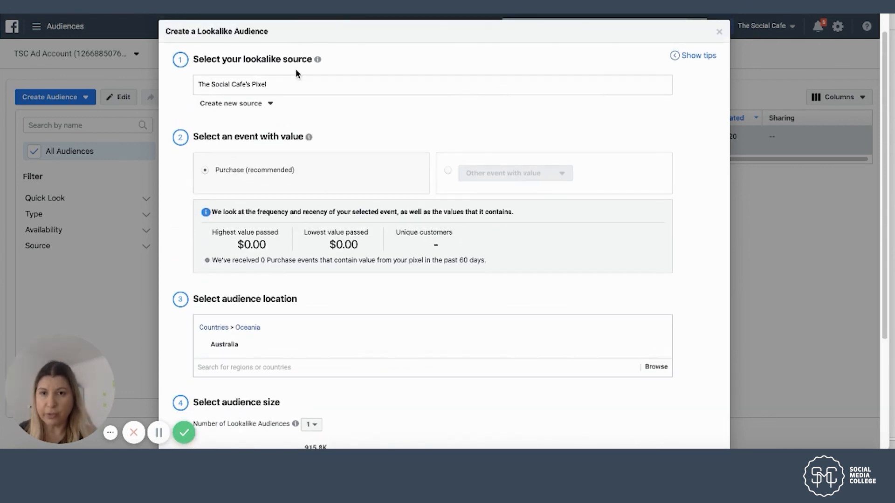
scroll(175, 205, down, 4)
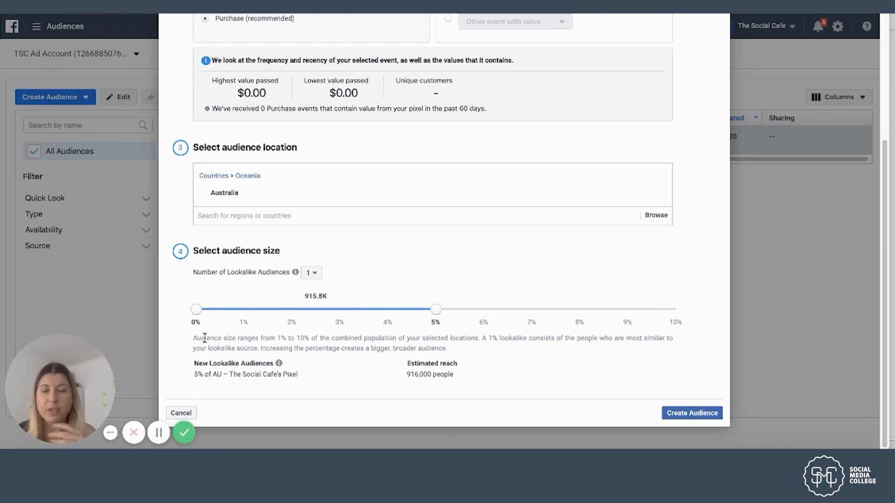
drag(436, 309, 345, 315)
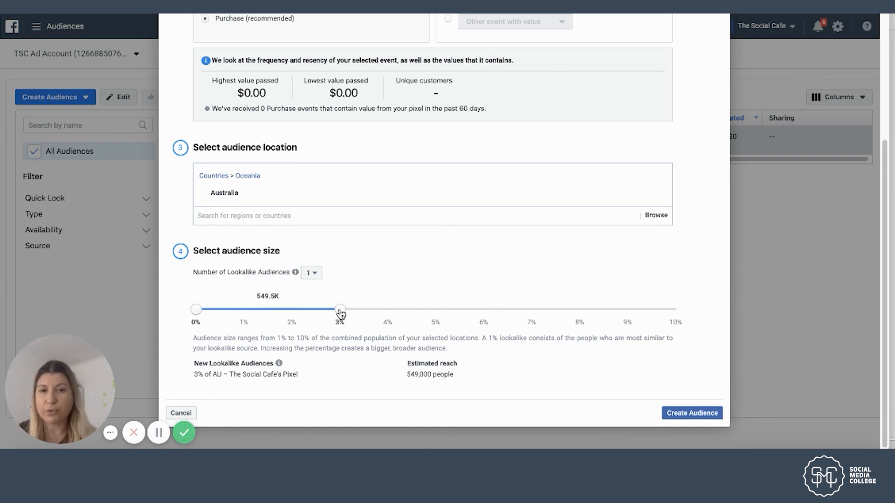
drag(340, 310, 295, 313)
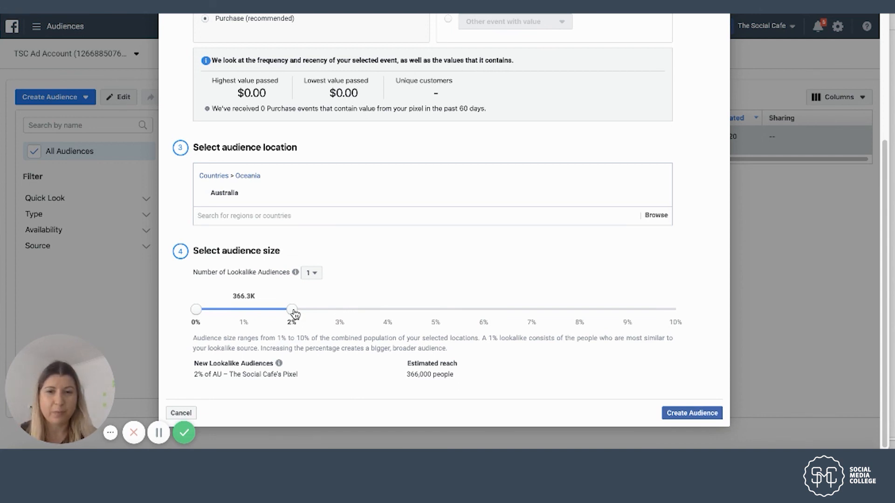
click(678, 413)
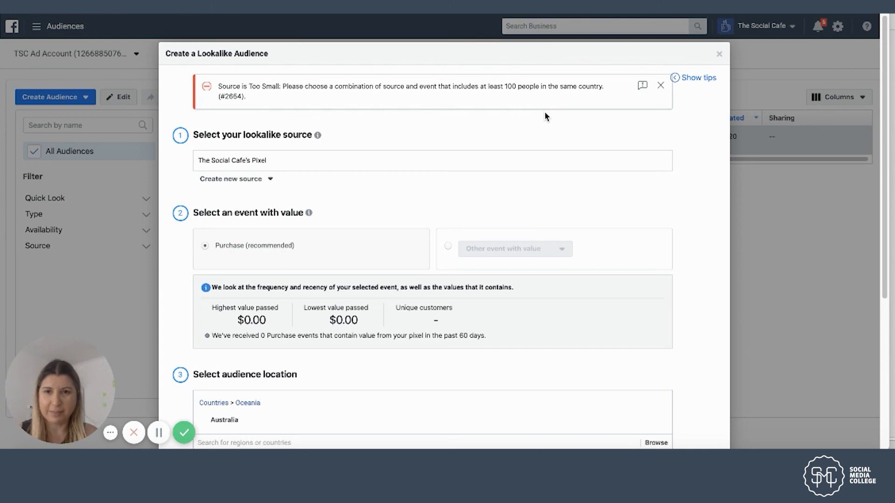
click(659, 86)
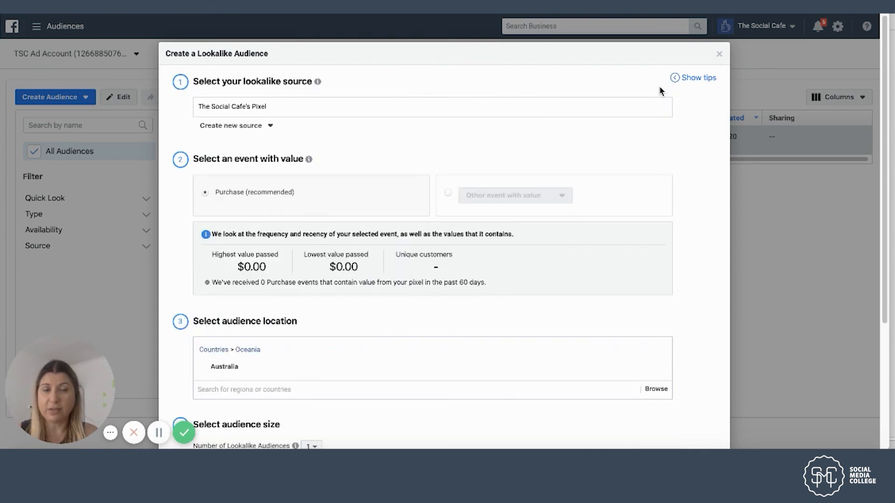
click(720, 55)
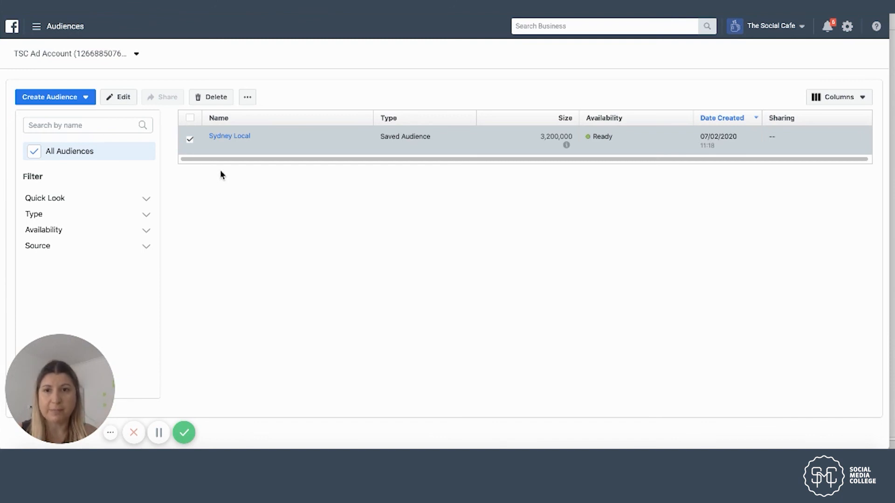
Step: Deselect the Sydney Local audience, switch to Ads Manager and resume the Free Coffee Offer campaign draft
click(190, 140)
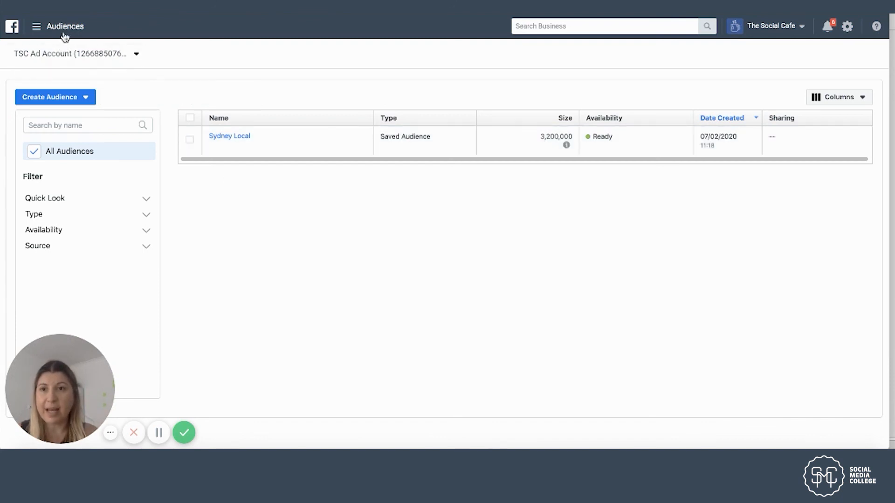
mouse_move(40, 27)
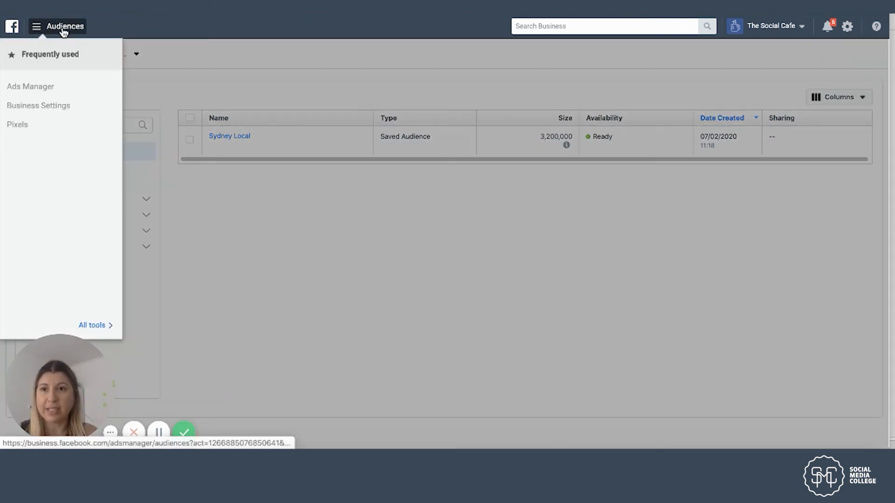
click(41, 86)
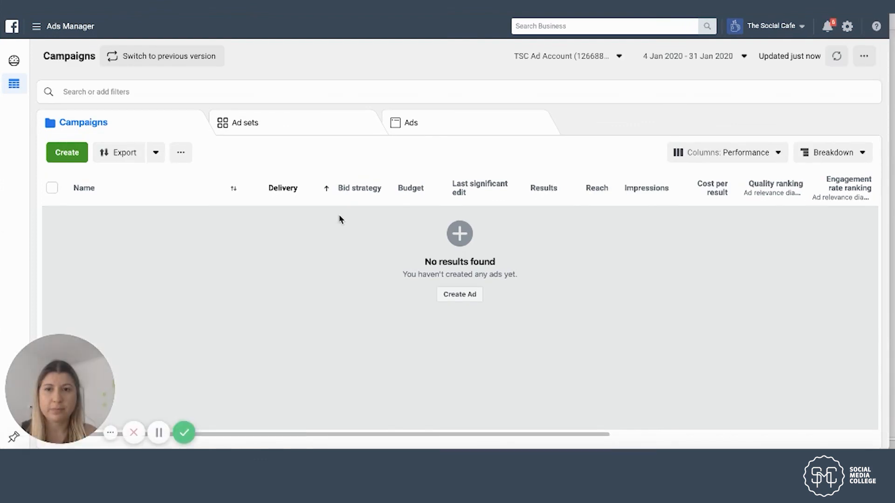
click(66, 153)
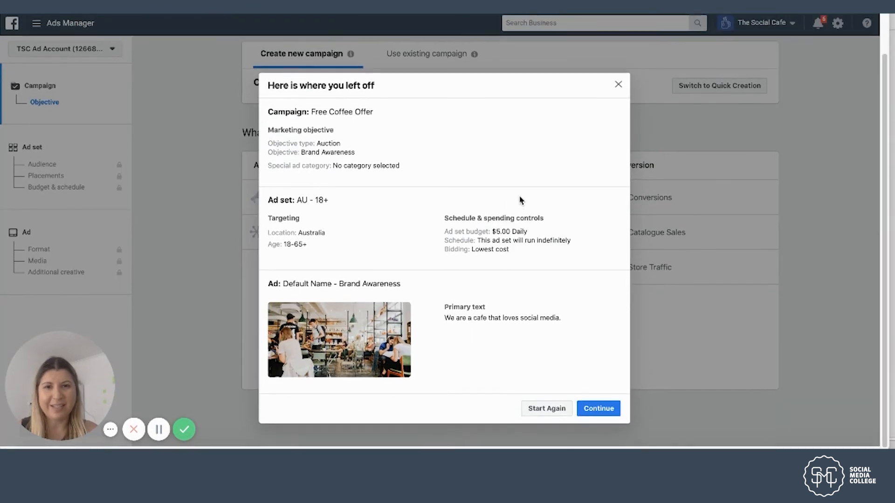
click(606, 412)
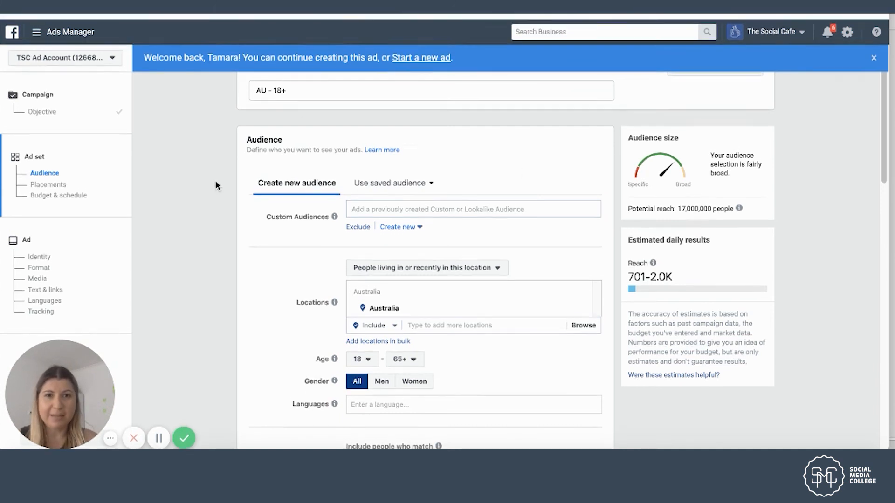
click(874, 52)
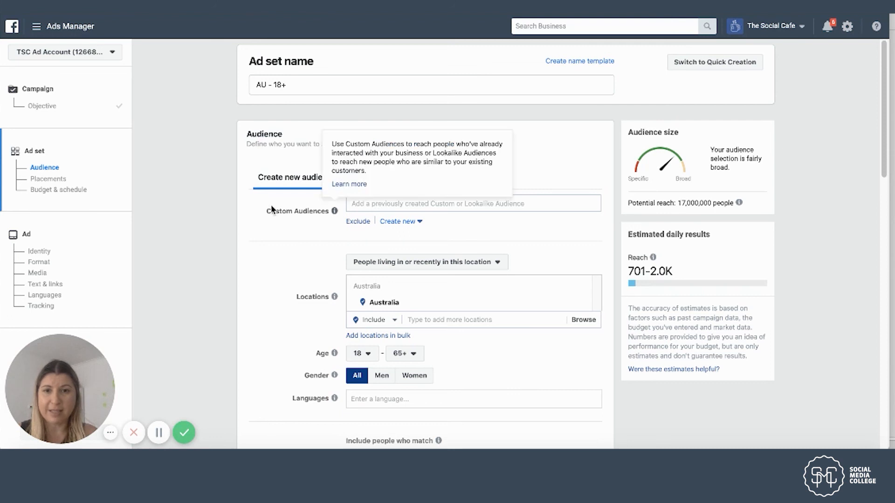
Step: Check the lookalike and custom audiences available to the ad set without adding any
click(383, 205)
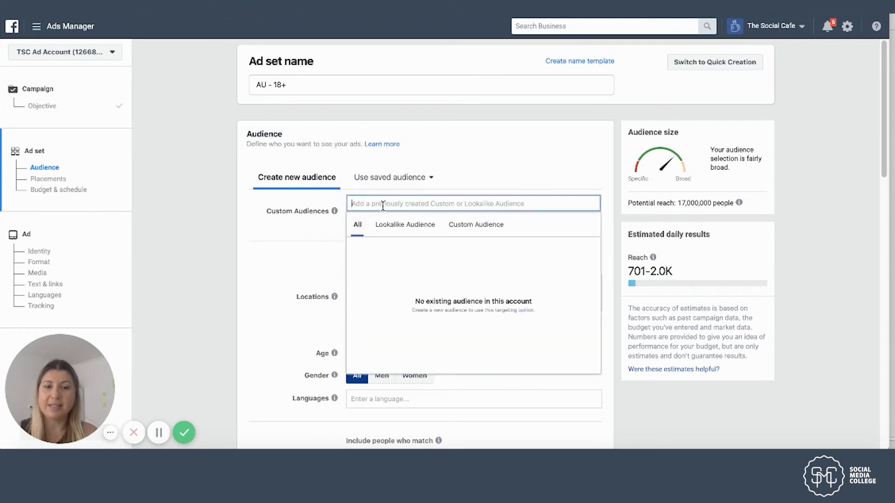
click(398, 225)
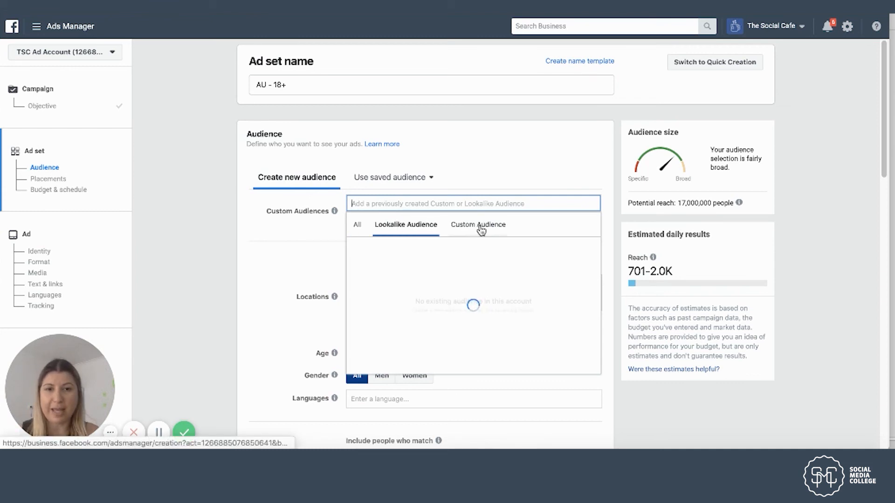
click(481, 226)
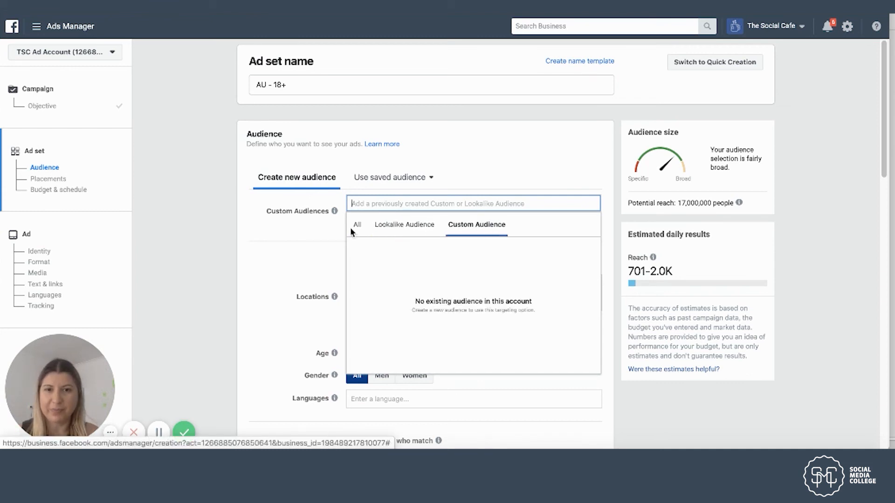
click(326, 226)
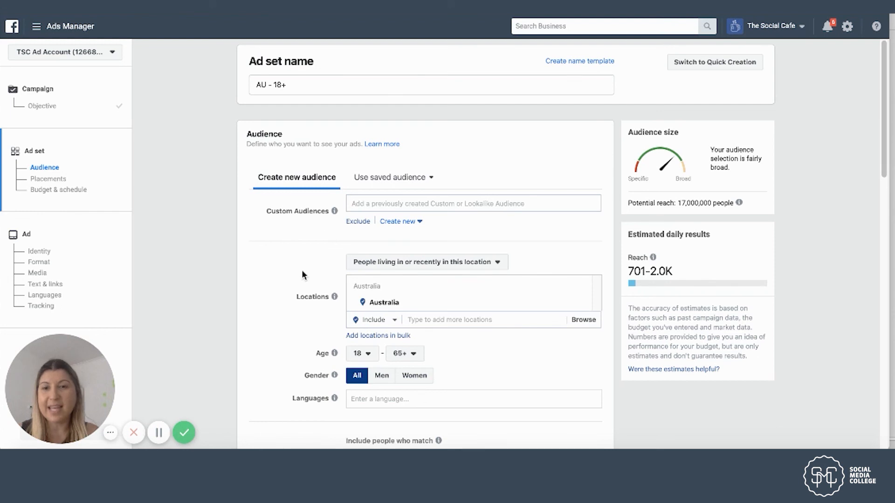
Step: Review the ad set's targeting, placements, and budget and schedule settings
scroll(301, 270, down, 1)
scroll(297, 224, down, 5)
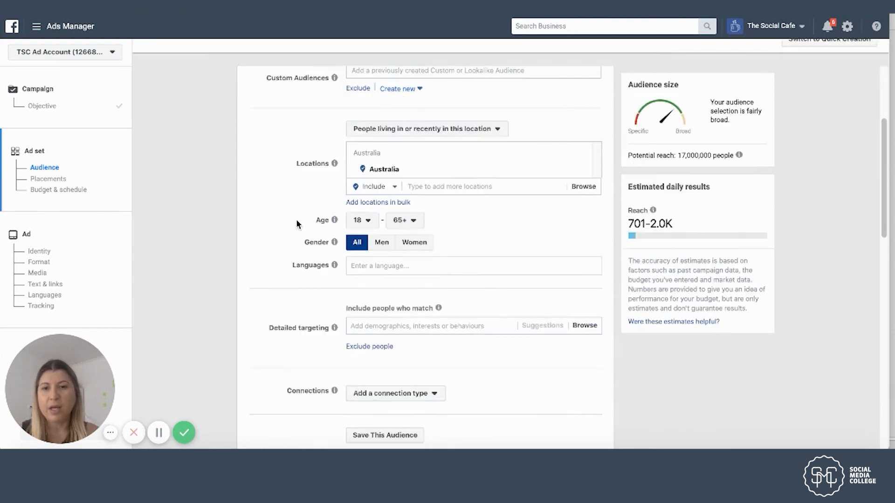
scroll(295, 246, down, 5)
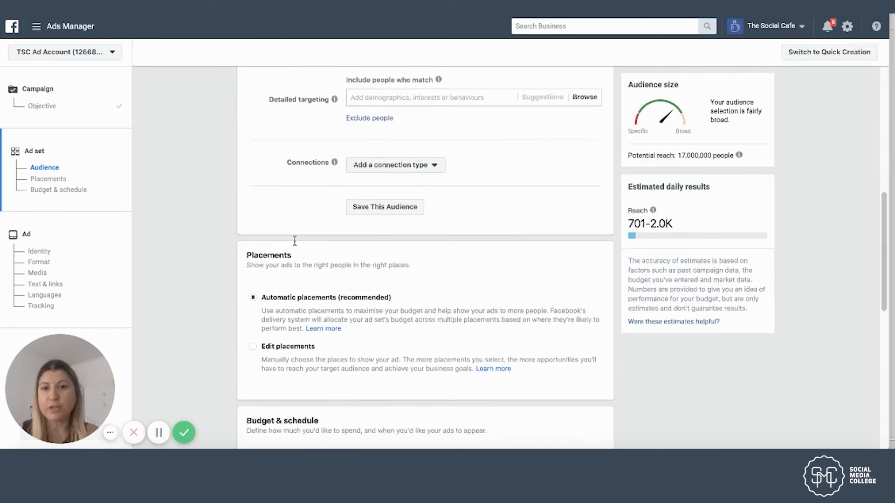
scroll(295, 246, down, 5)
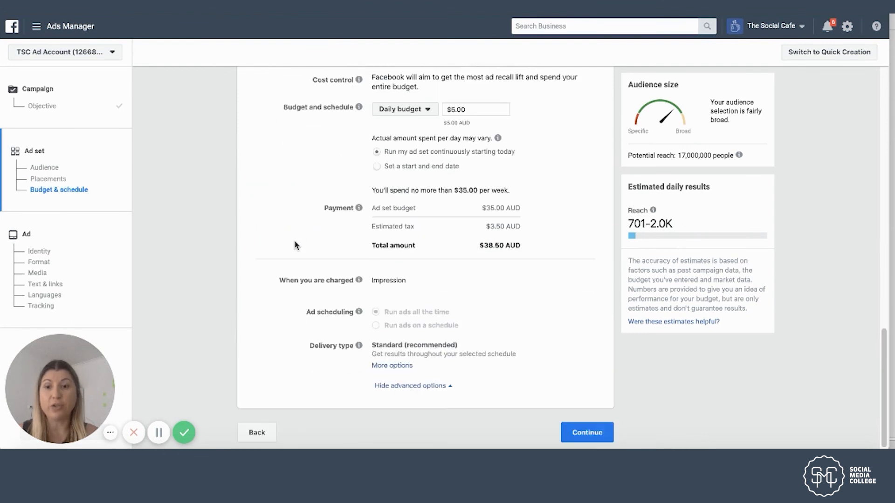